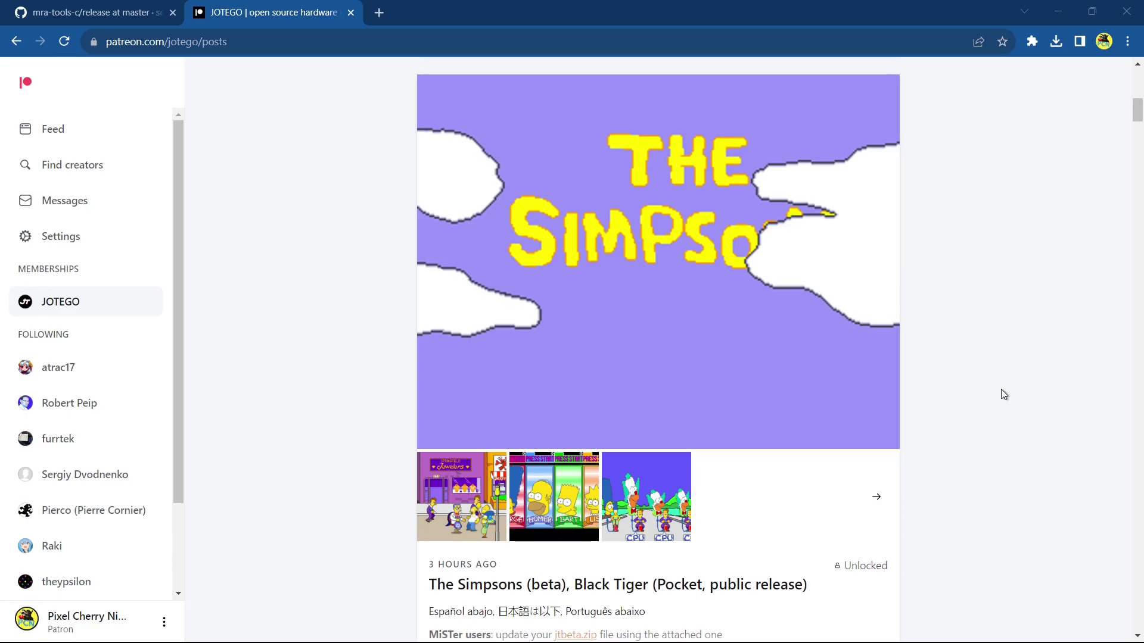
Step: Download the jtfriday_230811_pocket.zip attachment from The Simpsons (beta) post, then return to the mra-tools-c GitHub tab
scroll(1002, 388, "down", 1)
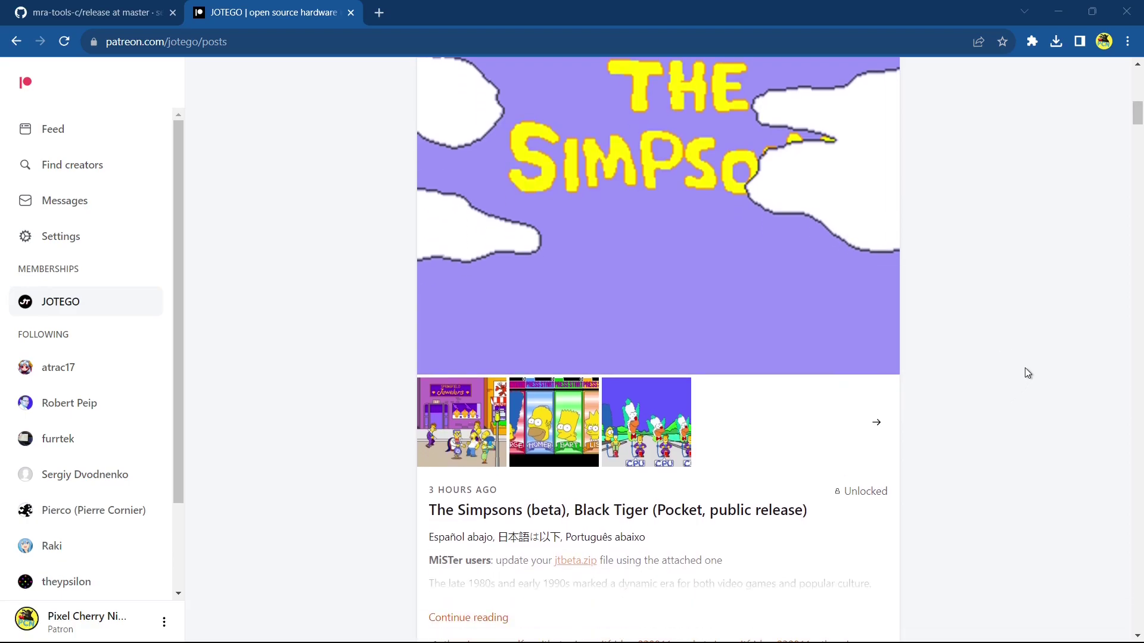
scroll(1025, 367, "down", 1)
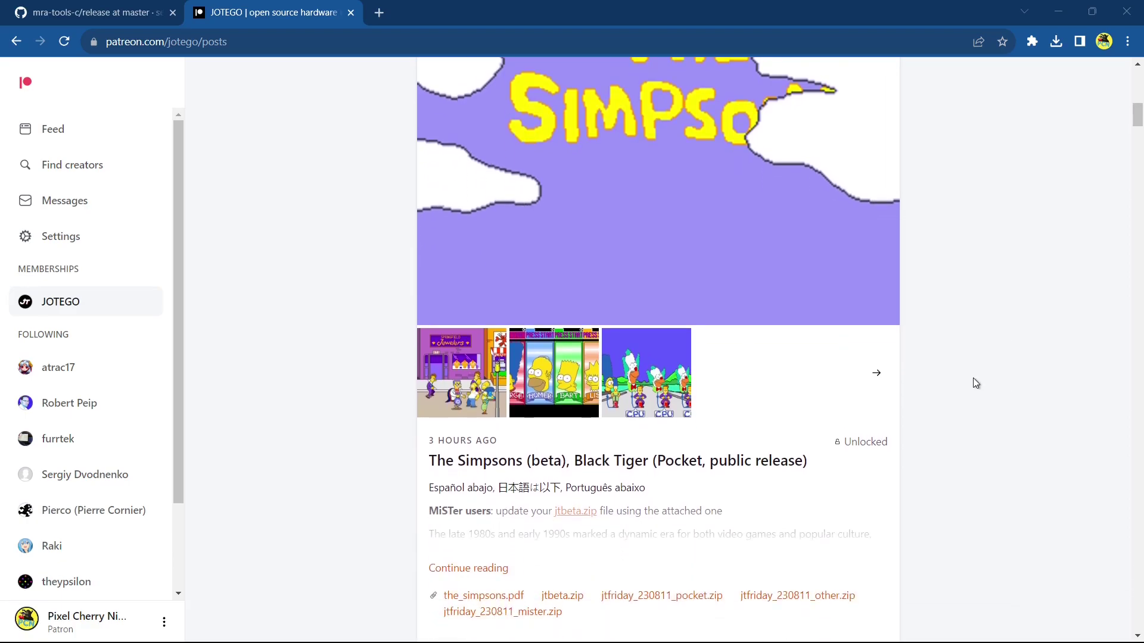
scroll(975, 383, "down", 1)
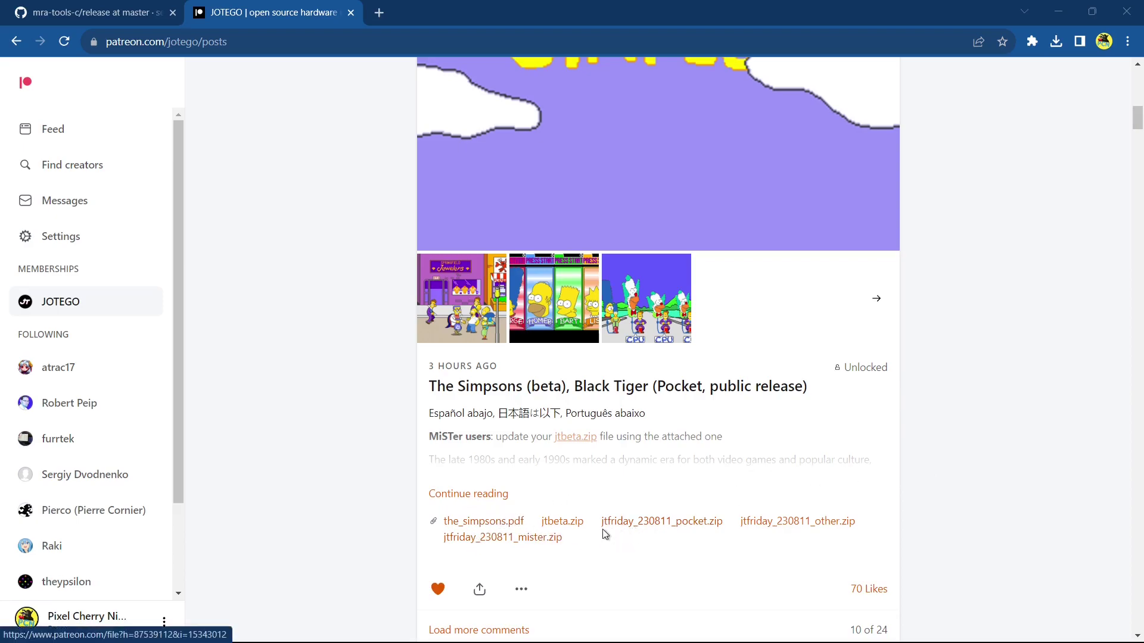
left_click(689, 525)
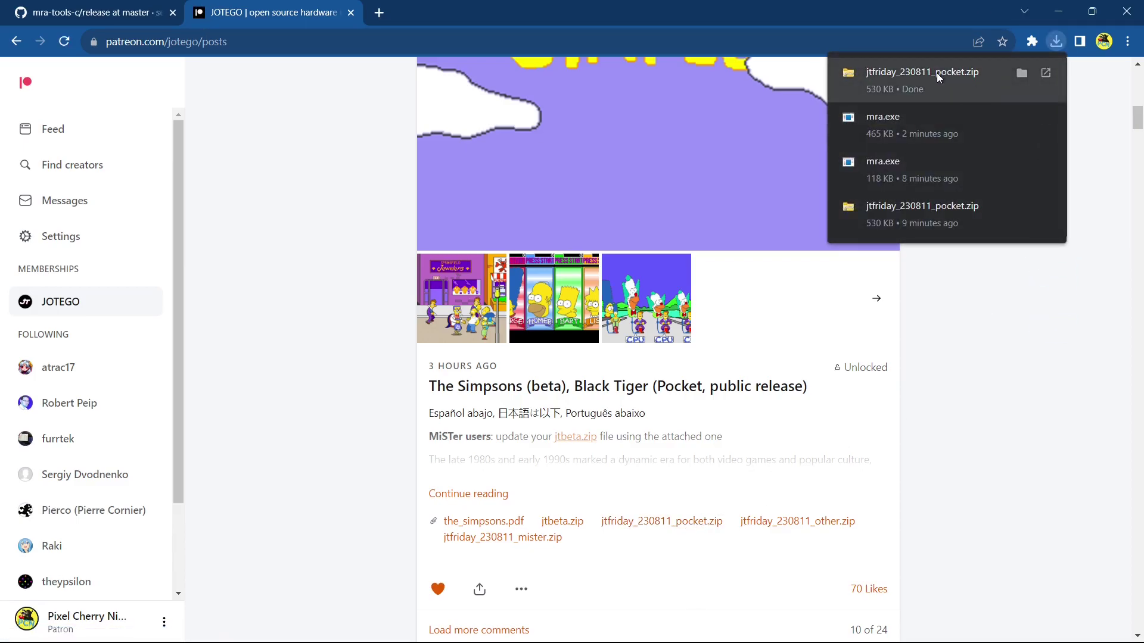
left_click(62, 10)
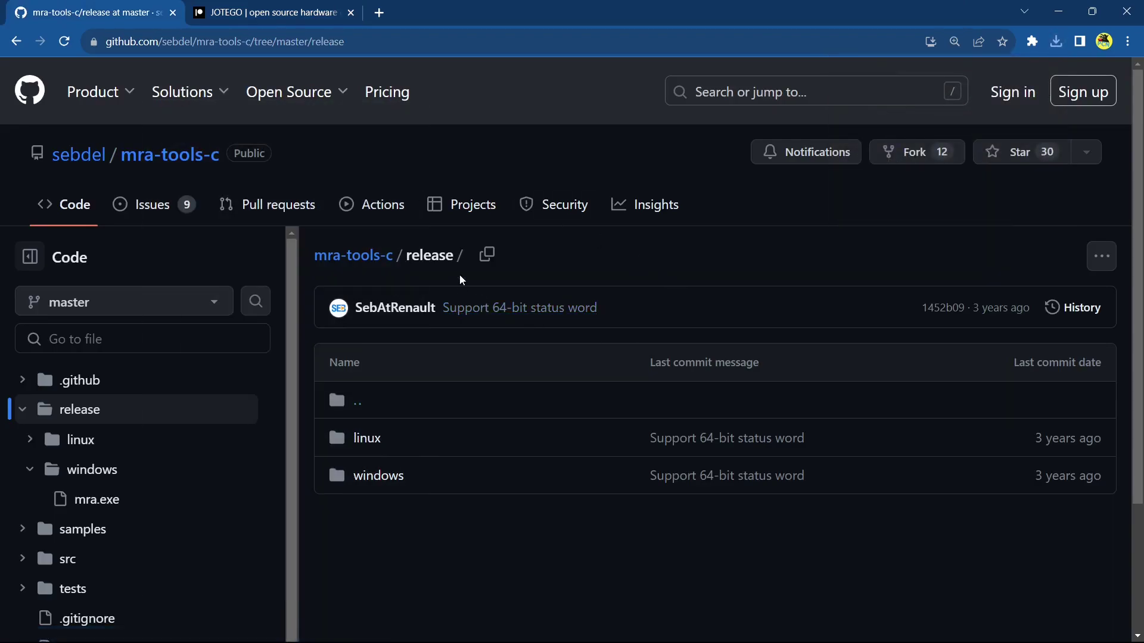
Step: Download the Windows mra.exe from mra-tools-c's release/windows folder, then minimize Chrome
left_click(233, 10)
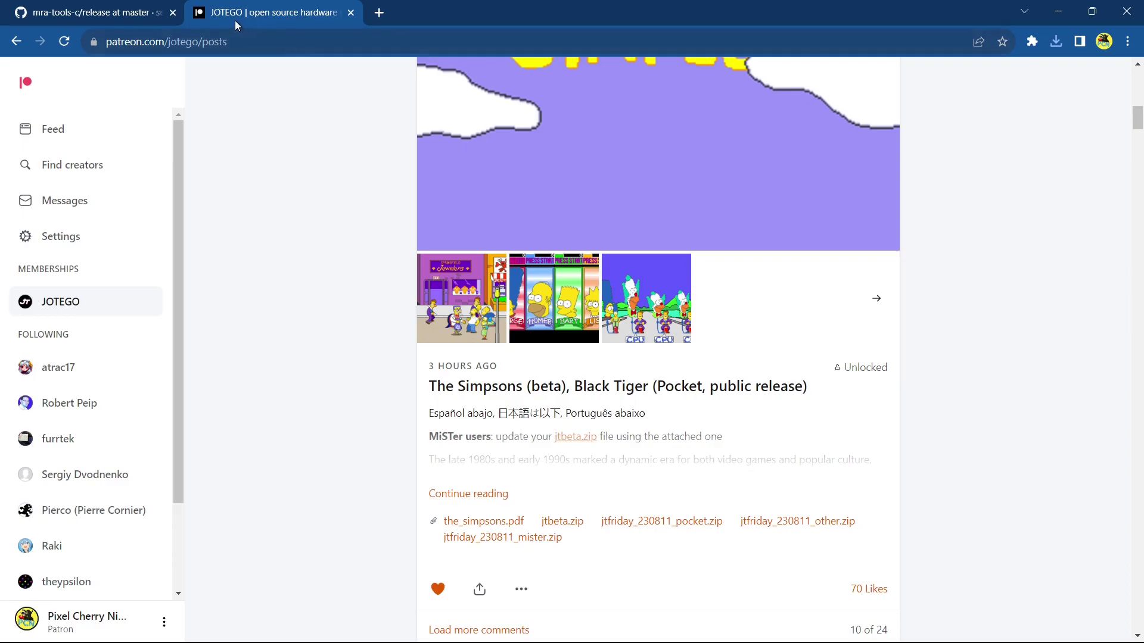
left_click(101, 14)
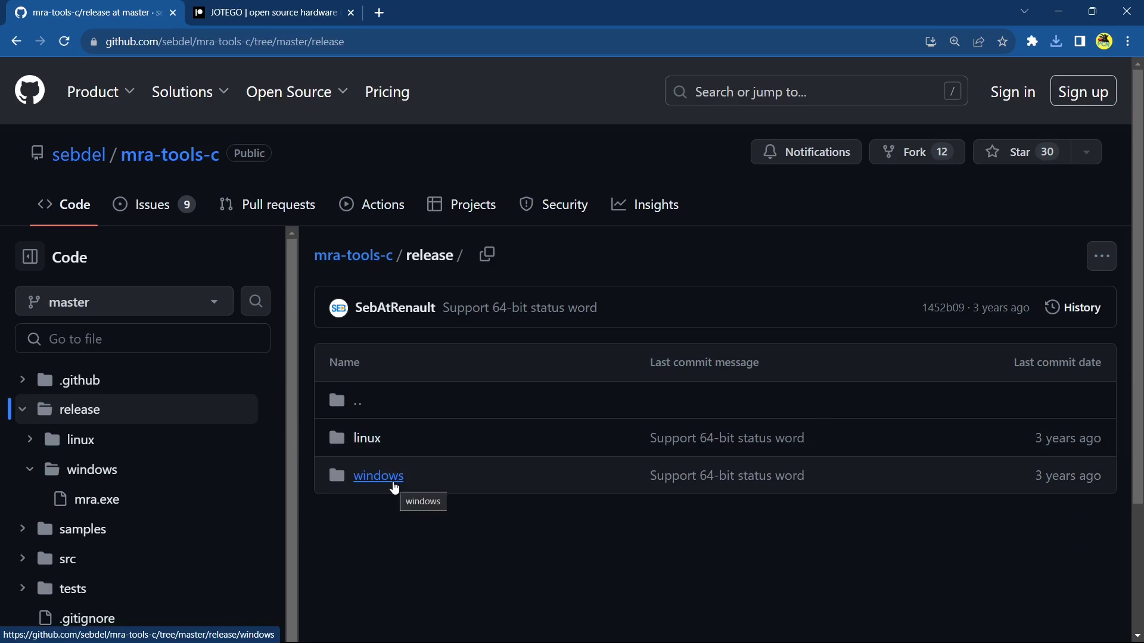
left_click(379, 477)
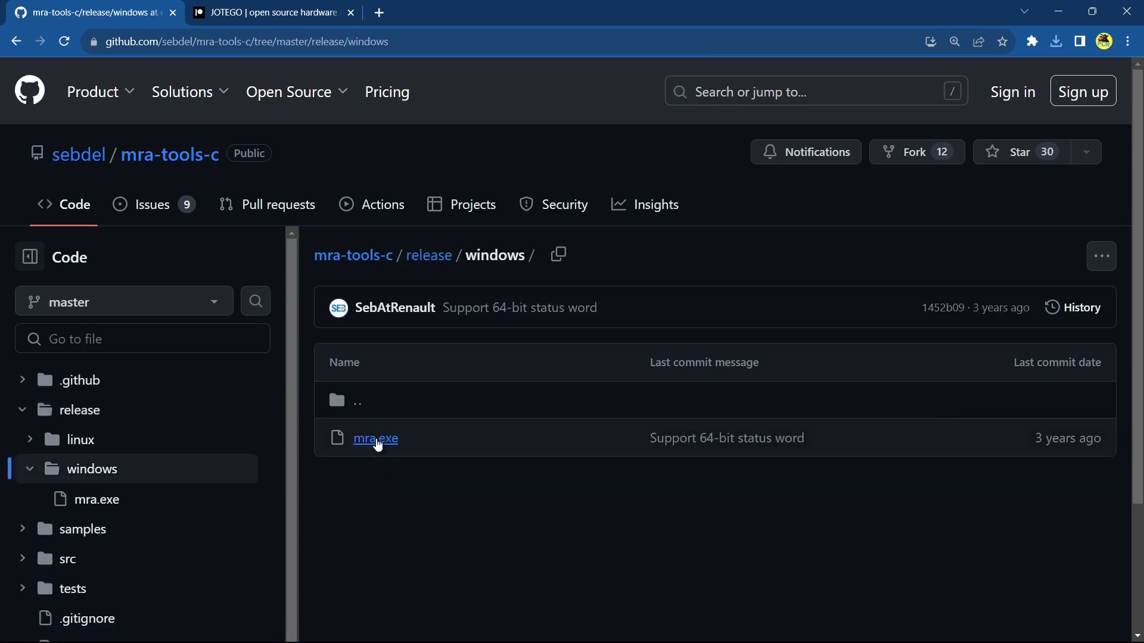
left_click(378, 440)
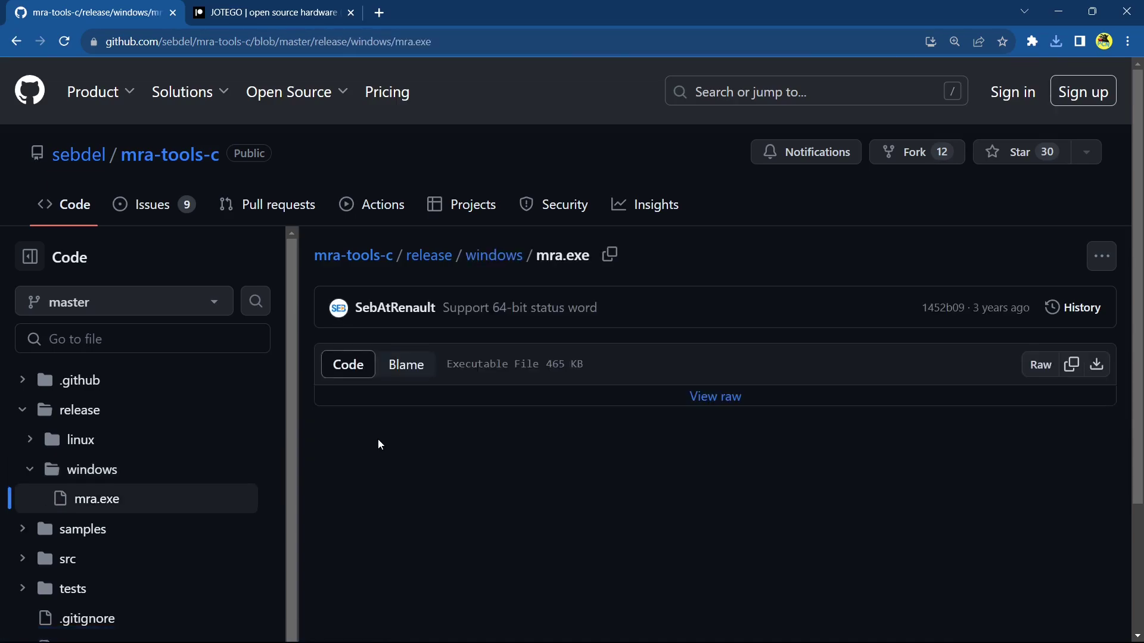
left_click(1102, 369)
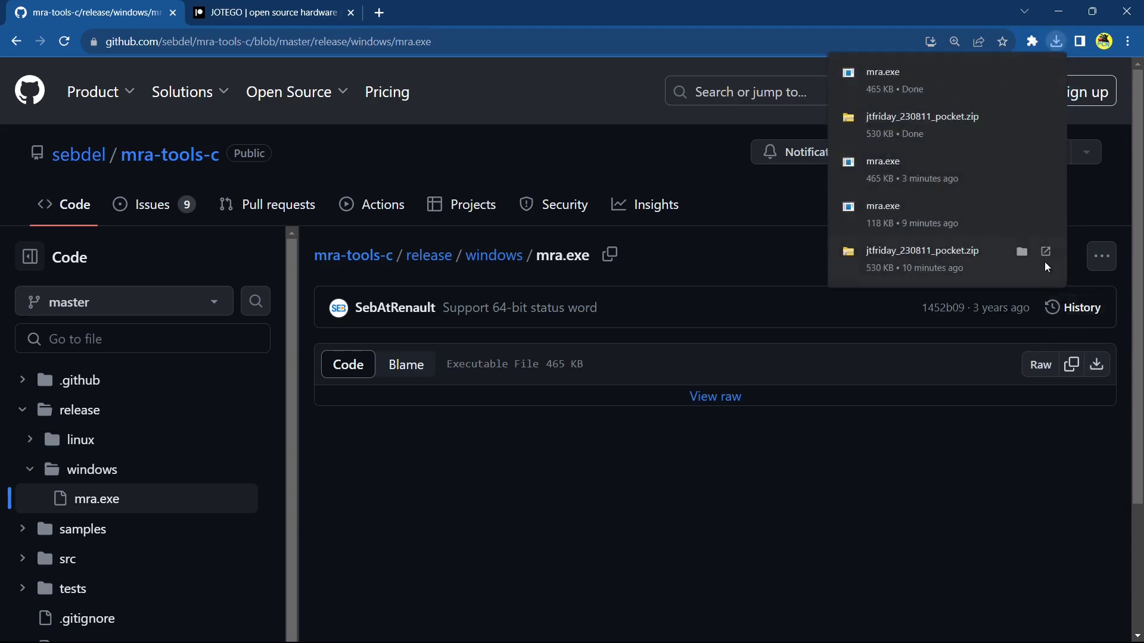
left_click(1058, 11)
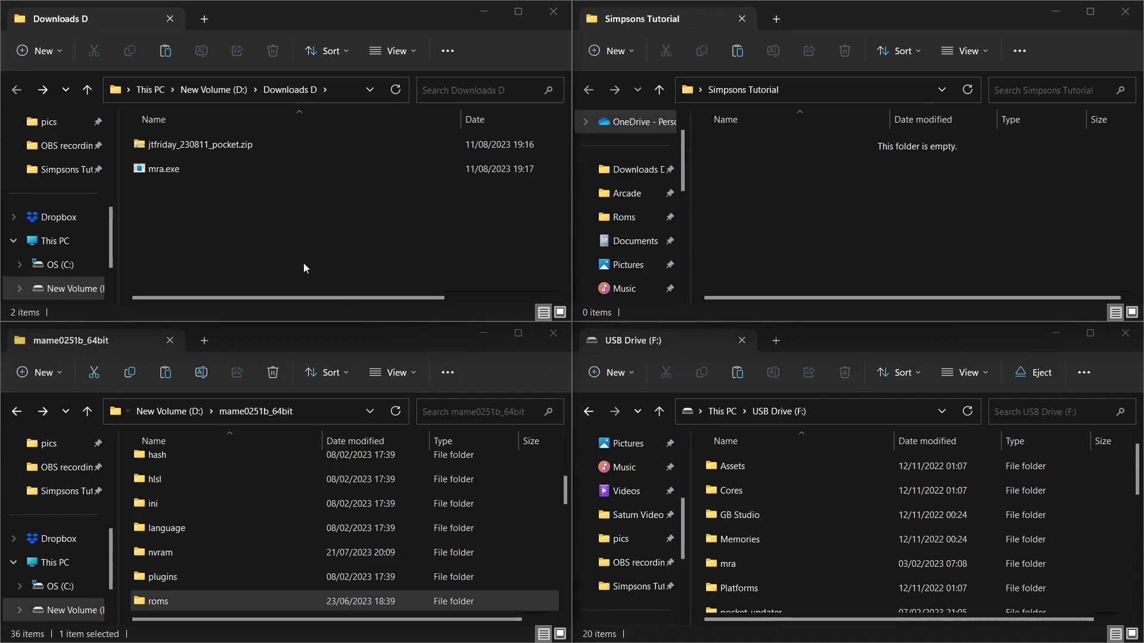
Step: Extract jtfriday_230811_pocket.zip with 7-Zip into D:\Downloads D\jtfriday_230811_pocket\
right_click(191, 140)
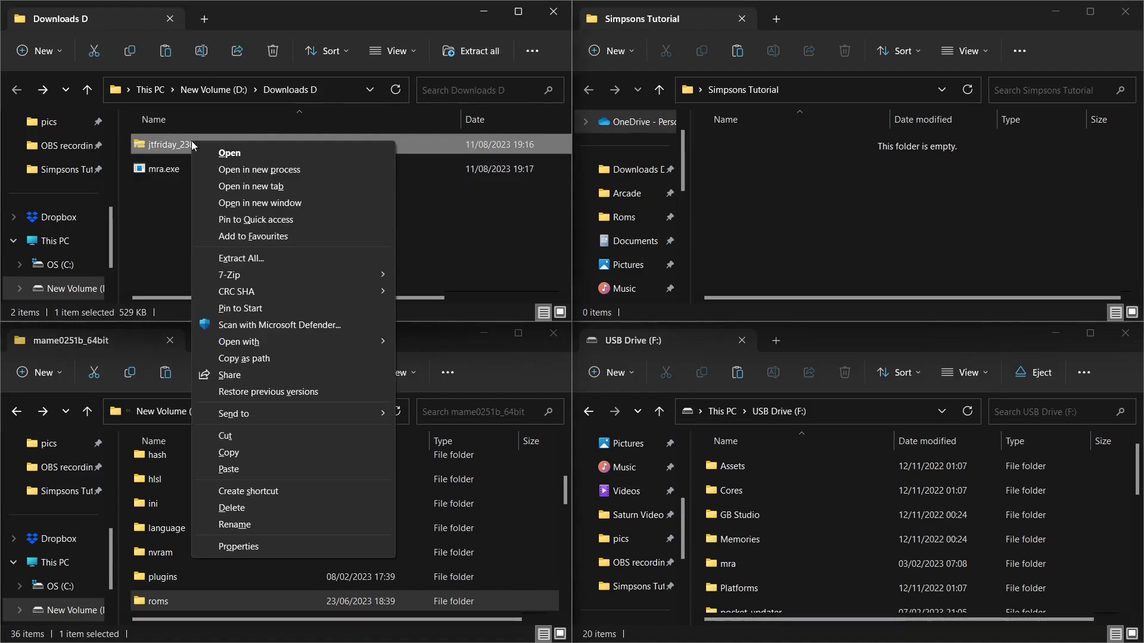
mouse_move(298, 271)
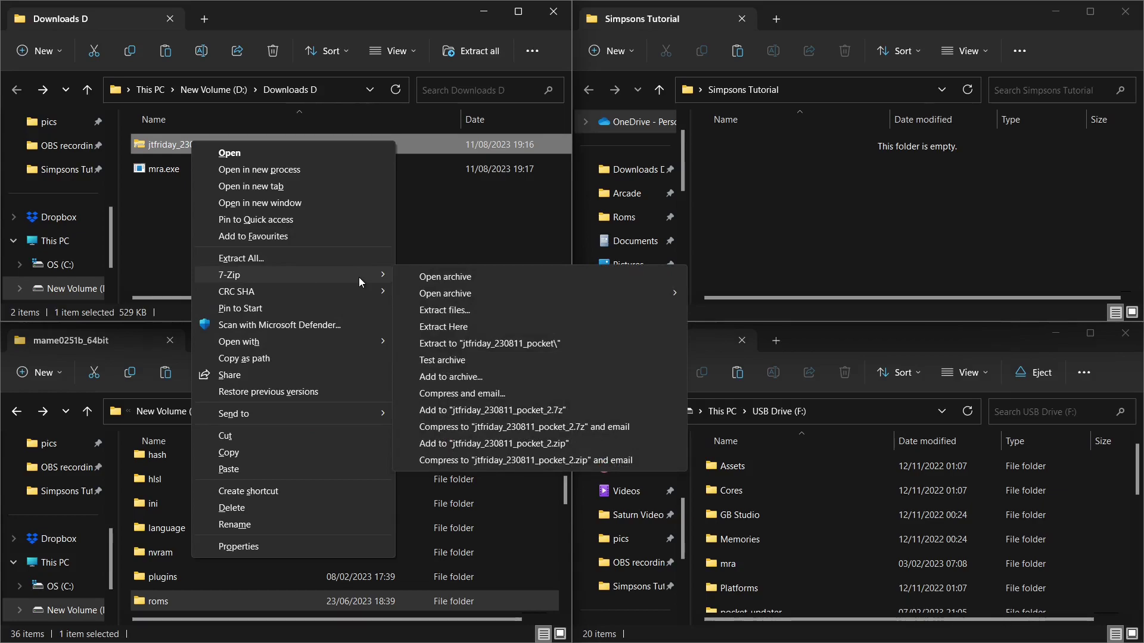
left_click(443, 311)
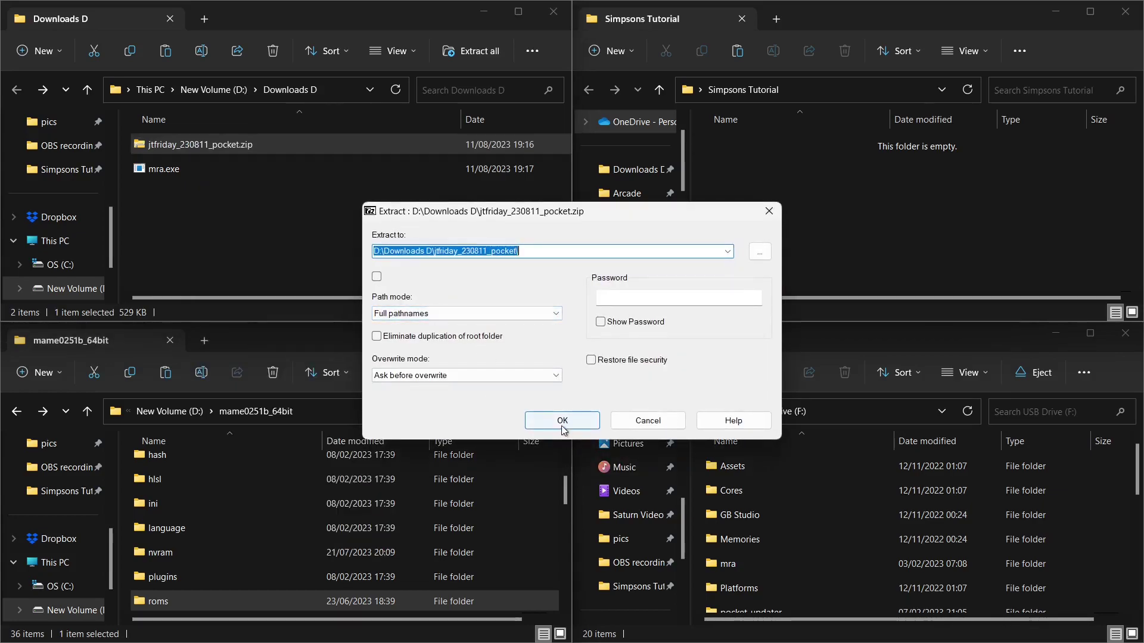
left_click(559, 424)
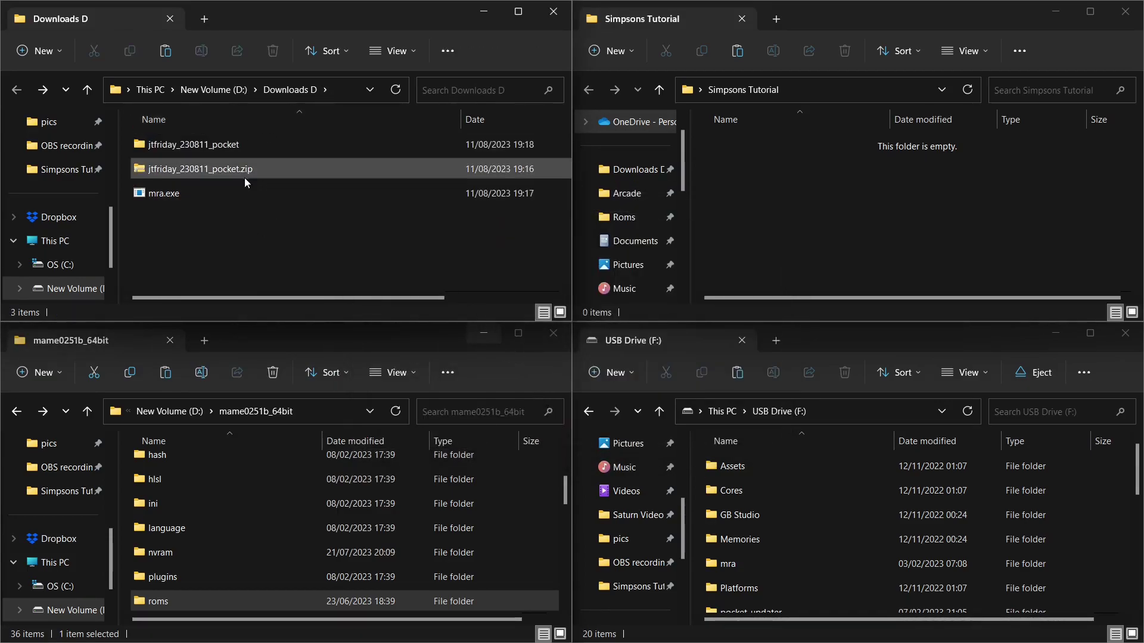
Step: Delete the jtfriday_230811_pocket.zip archive and open the extracted folder's mra subfolder
key("Delete")
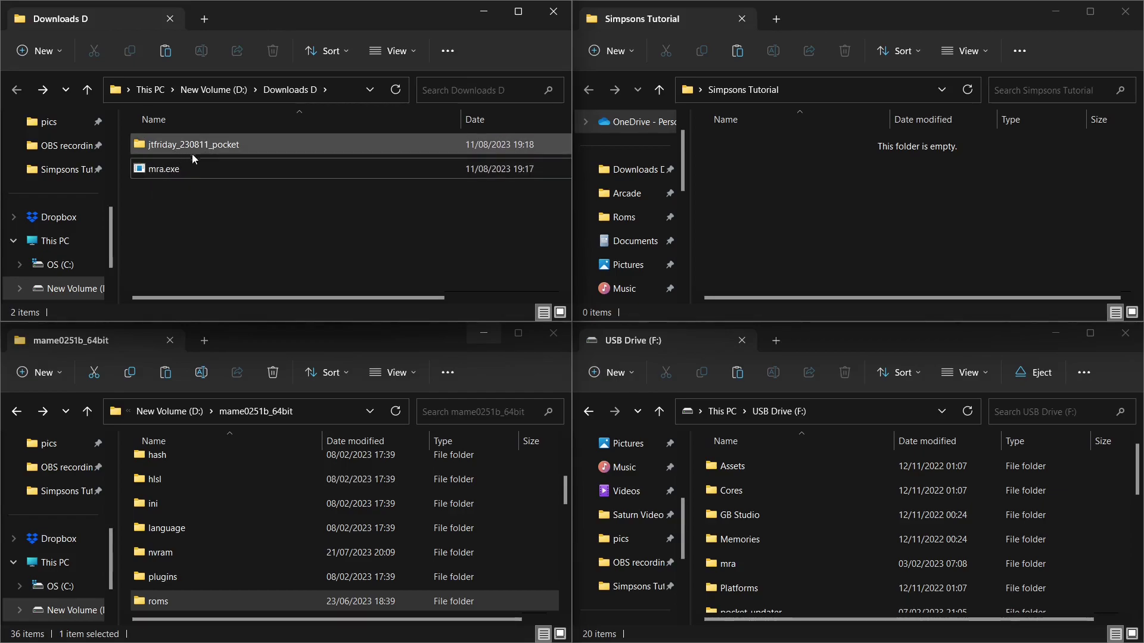
mouse_move(202, 146)
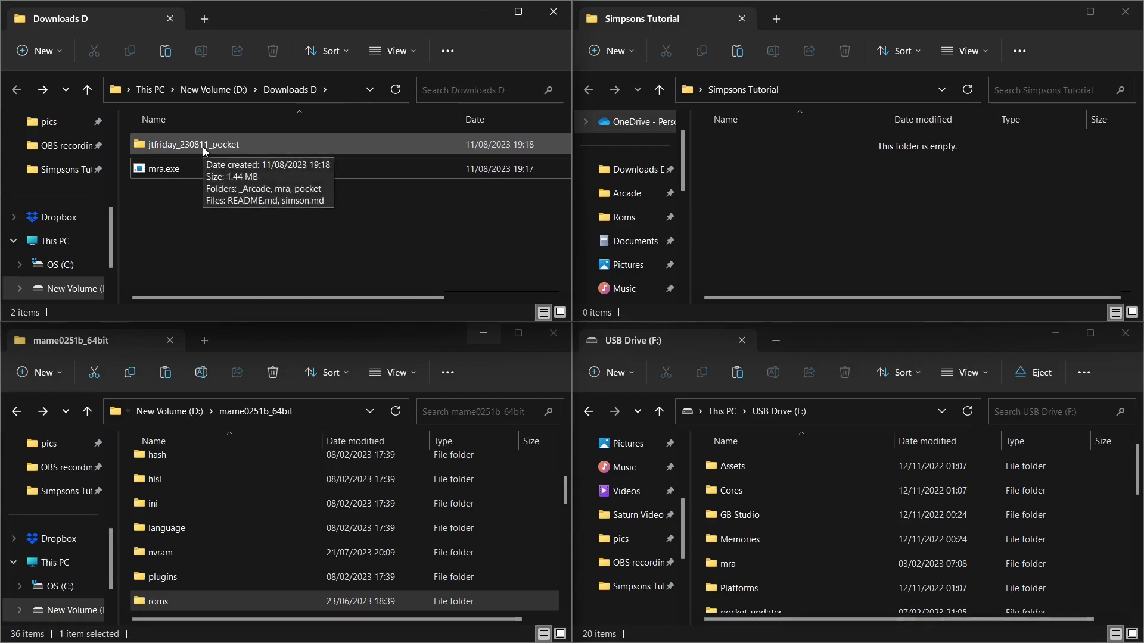
double_click(203, 147)
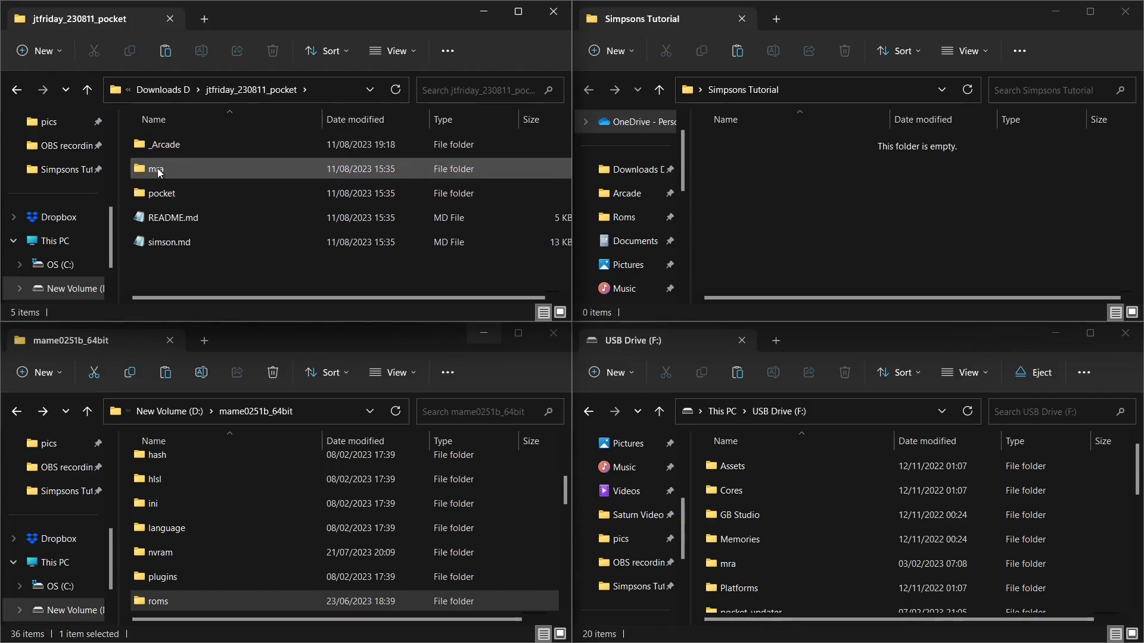
double_click(157, 170)
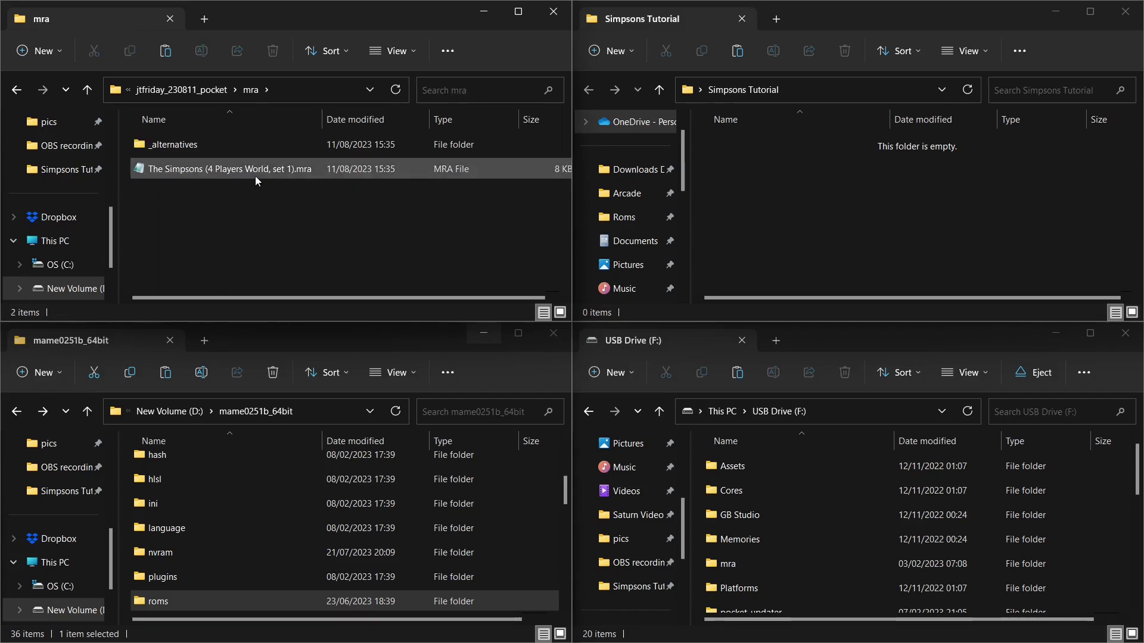
Step: Browse the _alternatives/_The Simpsons MRA versions, then open The Simpsons (4 Players World, set 1).mra
left_click(171, 144)
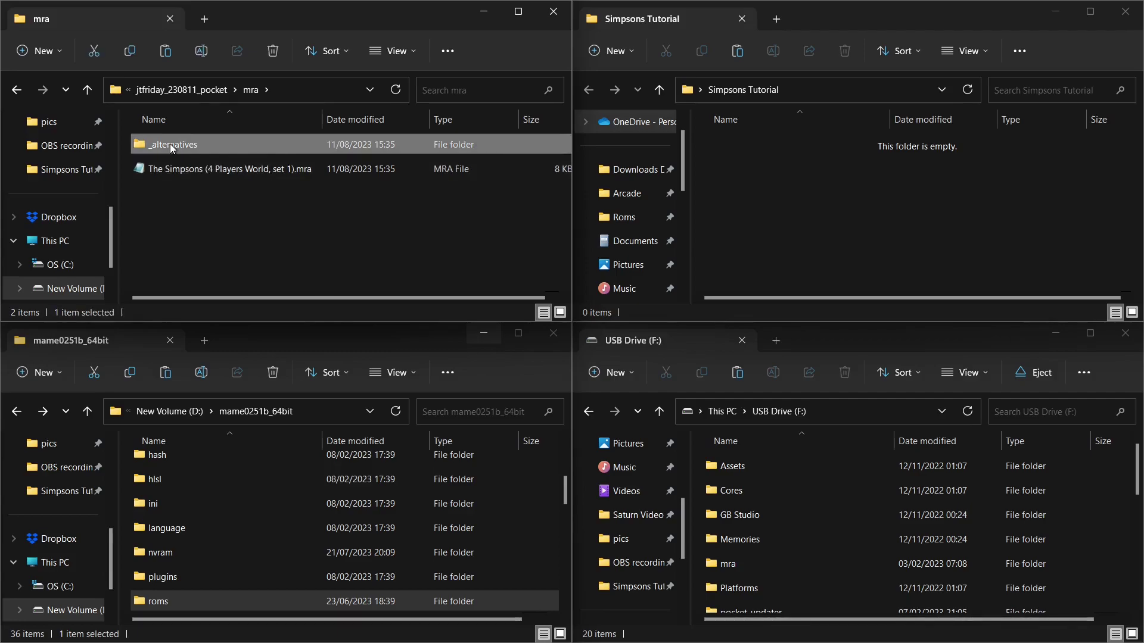
double_click(170, 146)
double_click(188, 144)
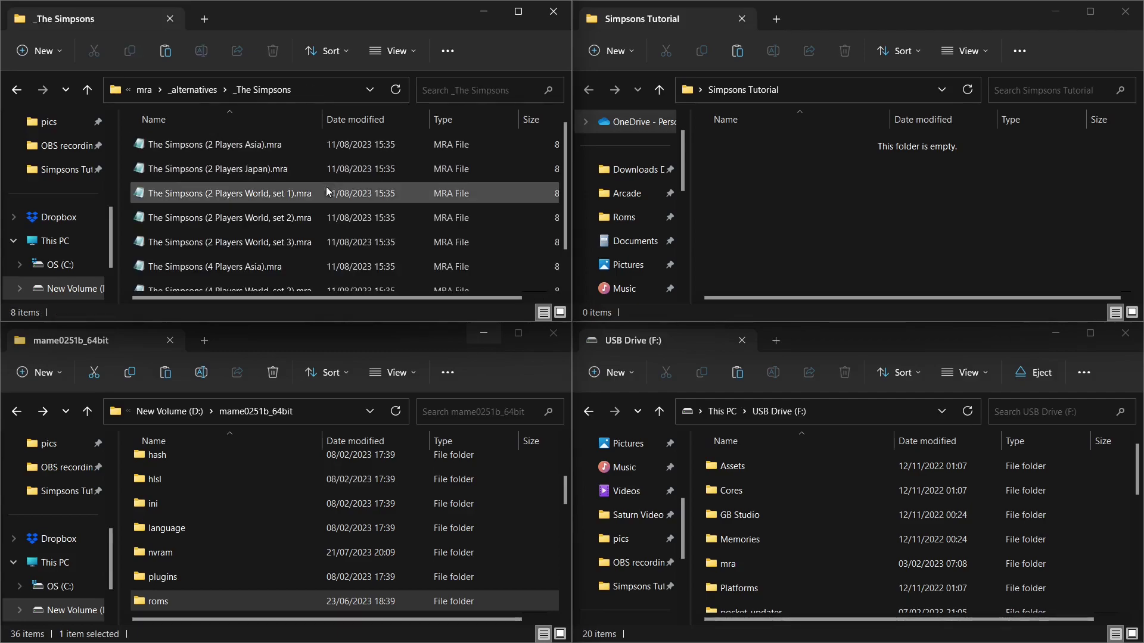
left_click(18, 91)
left_click(18, 90)
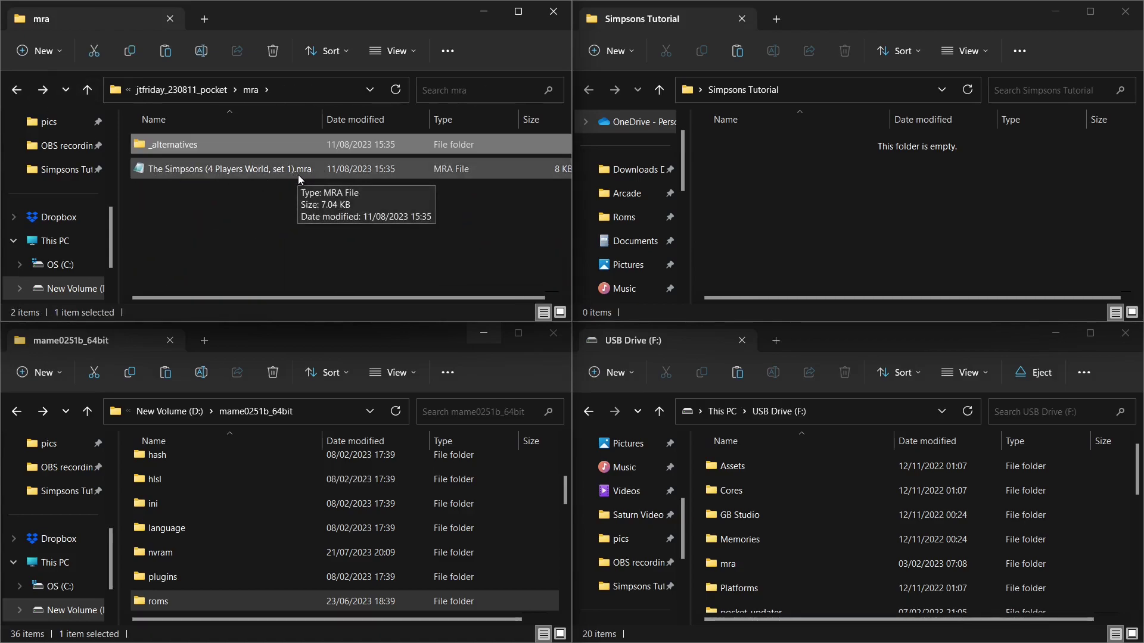
double_click(188, 144)
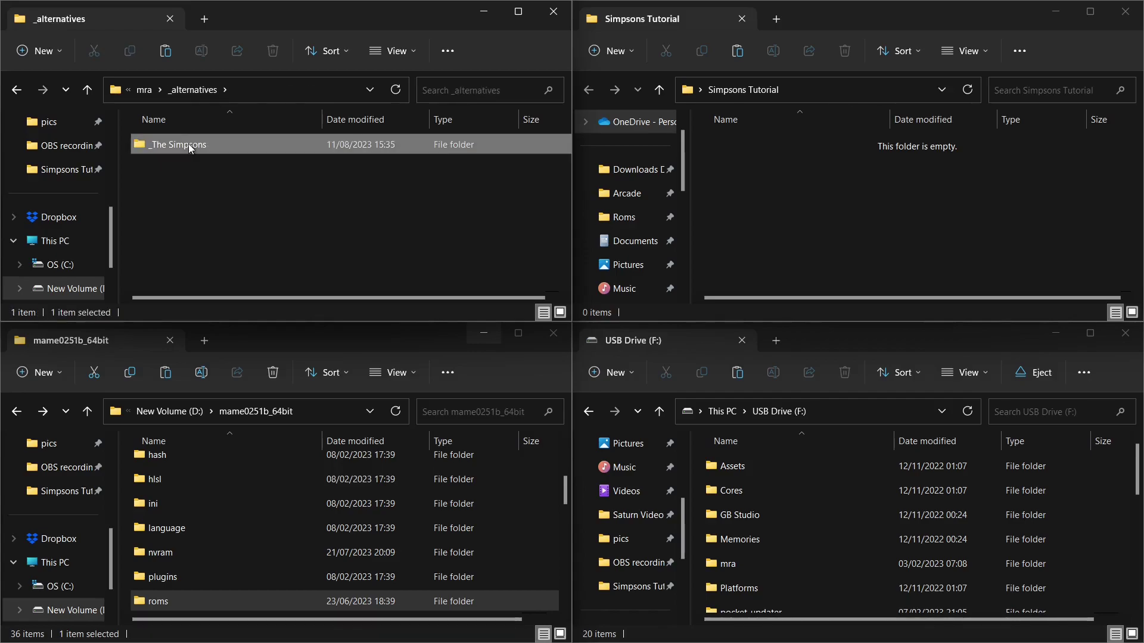
double_click(188, 144)
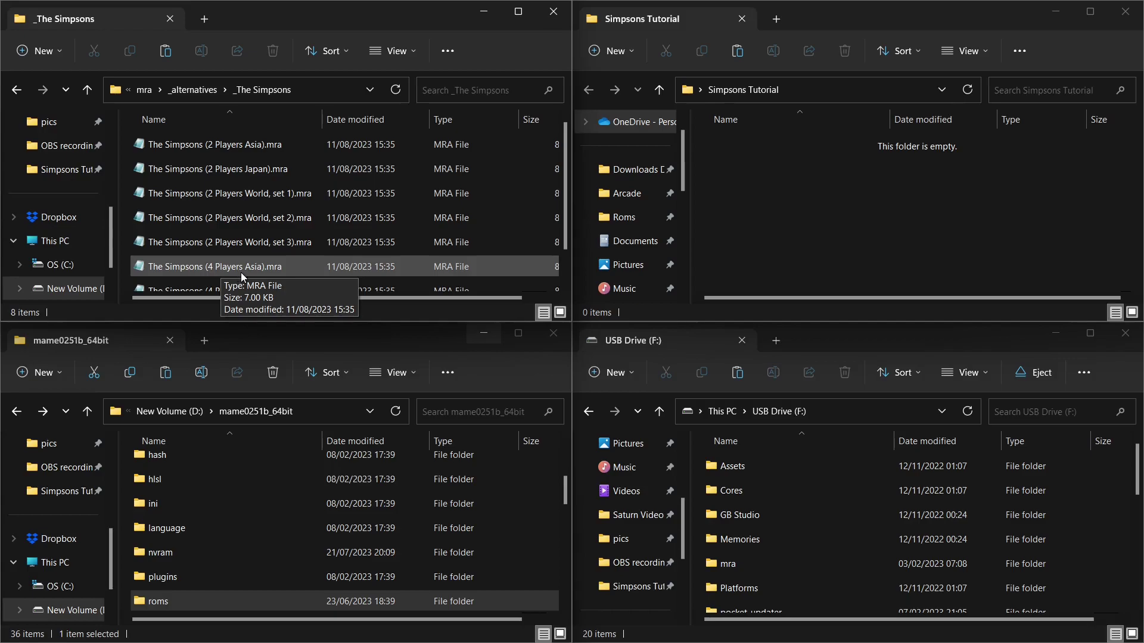
left_click(17, 90)
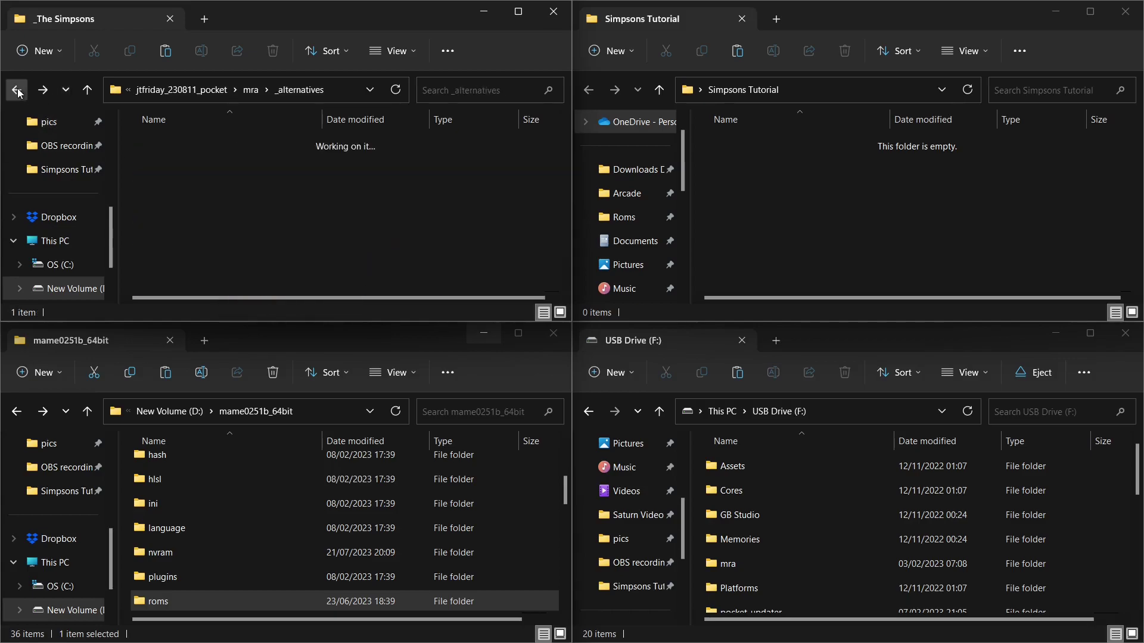
left_click(17, 91)
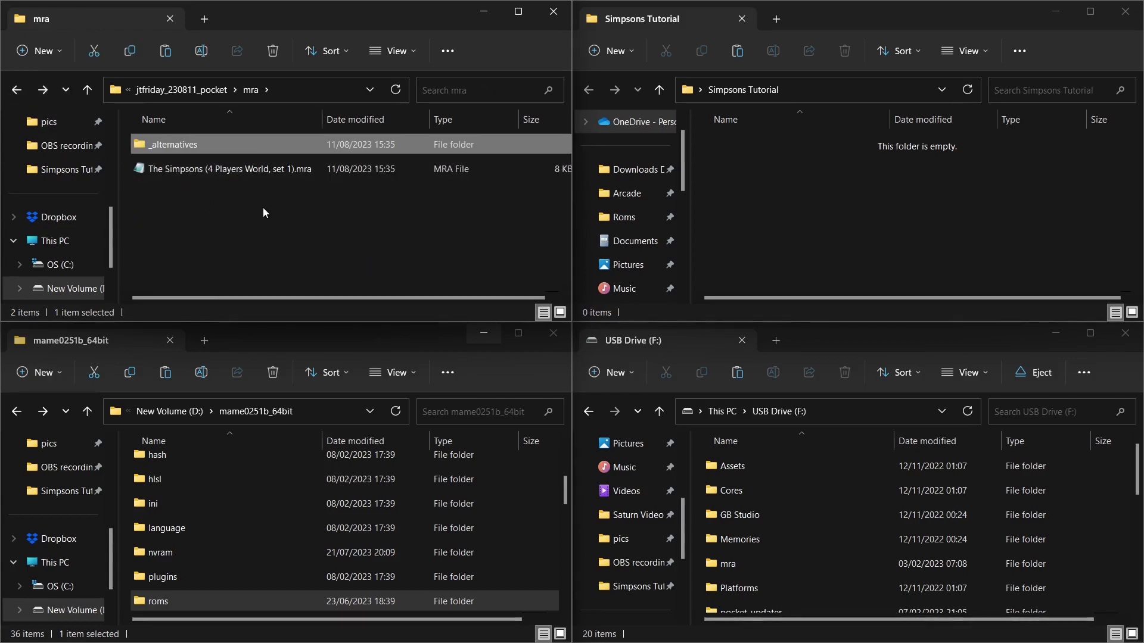
double_click(241, 171)
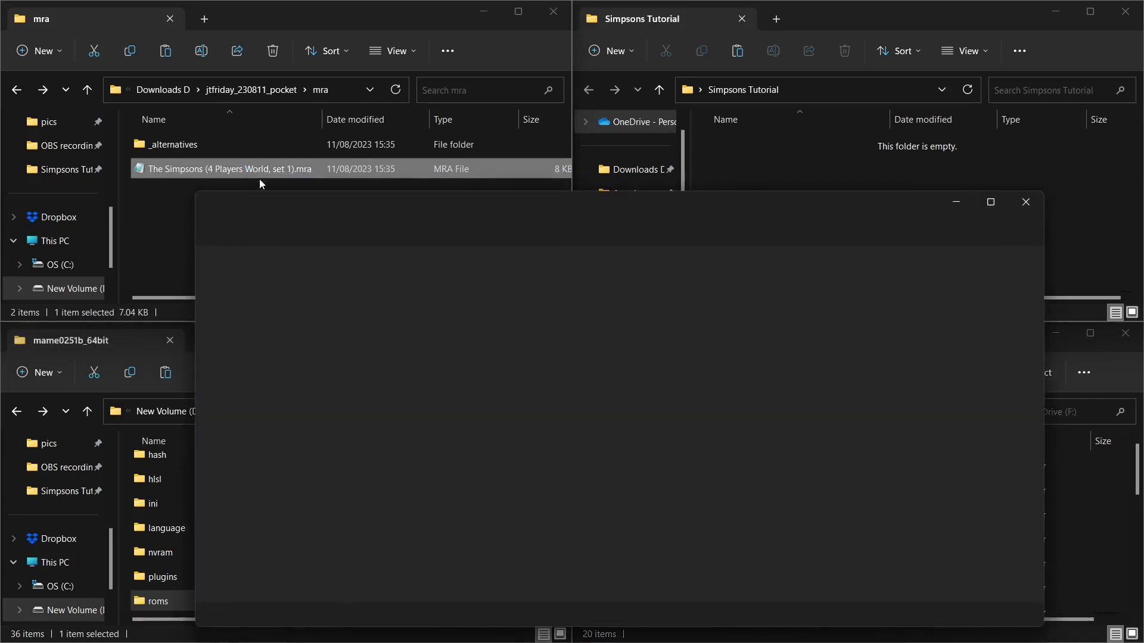
Step: Highlight 'simpsons' in the MRA's <setname> line in Notepad, then close Notepad
left_click_drag(557, 206, 489, 89)
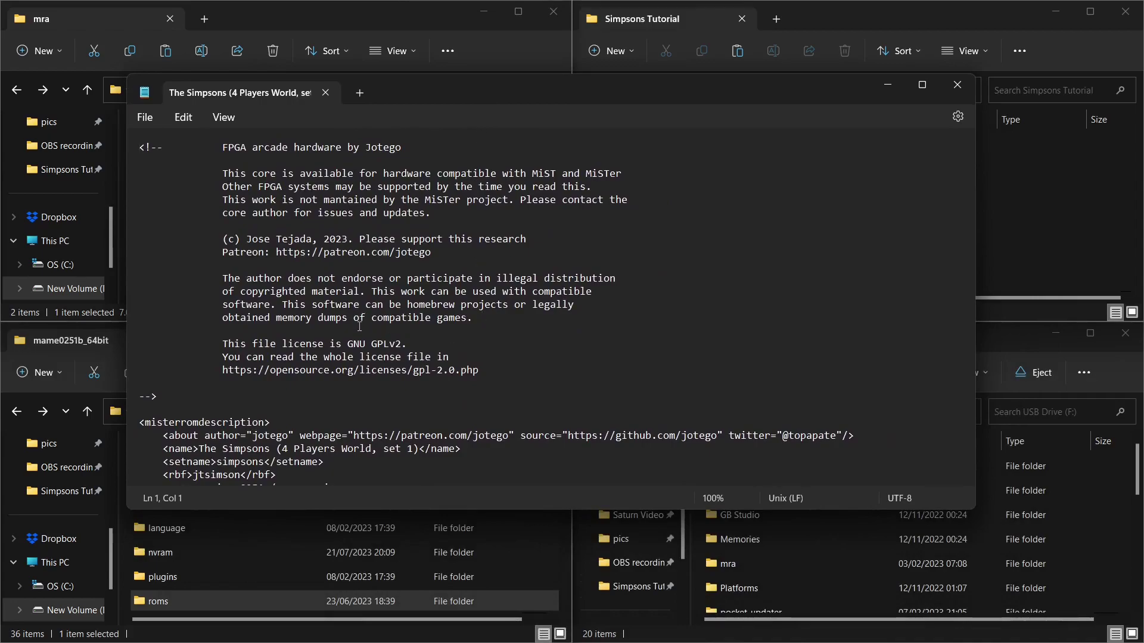
scroll(184, 417, "down", 2)
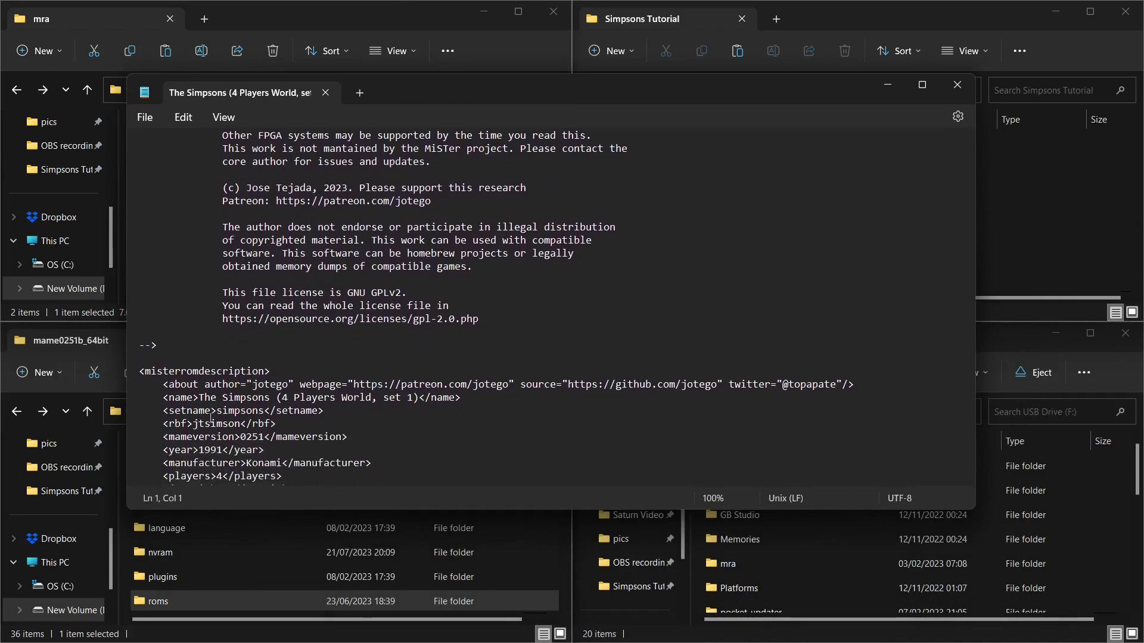
left_click_drag(217, 409, 264, 411)
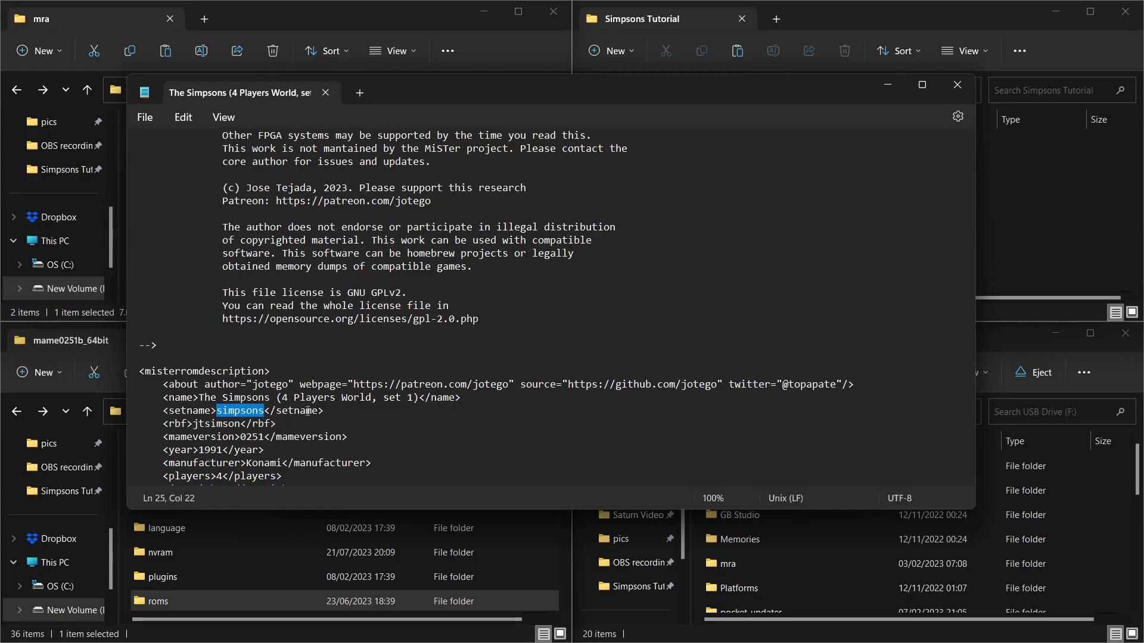
left_click(964, 87)
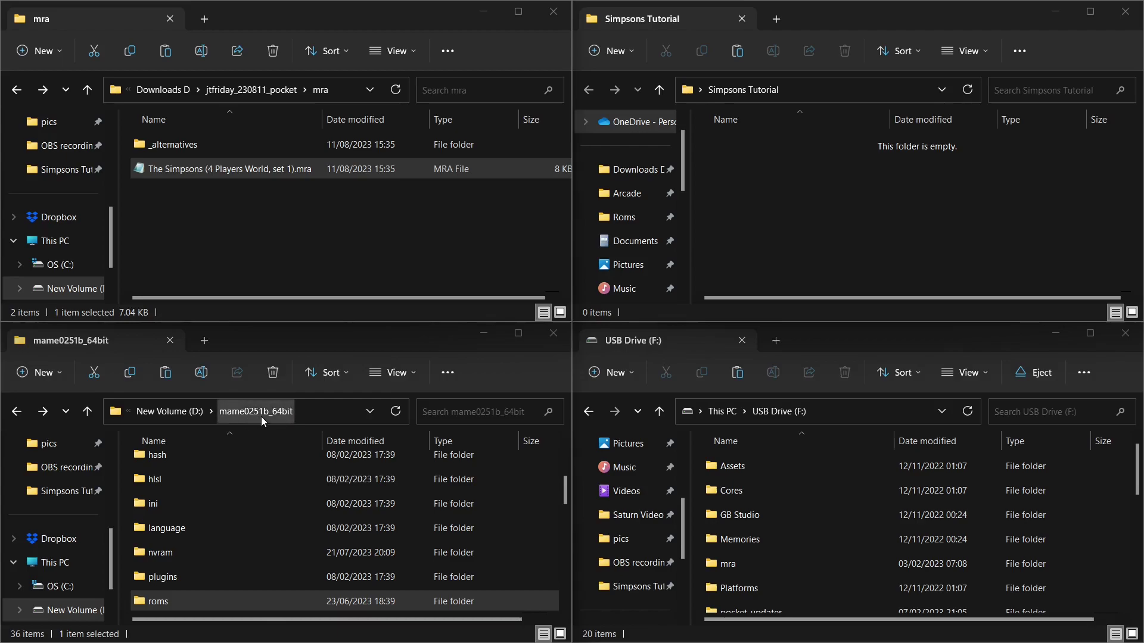
Step: Copy simpsons.zip from the mame0251b_64bit roms folder, jumping to it by typing 'simps'
double_click(162, 601)
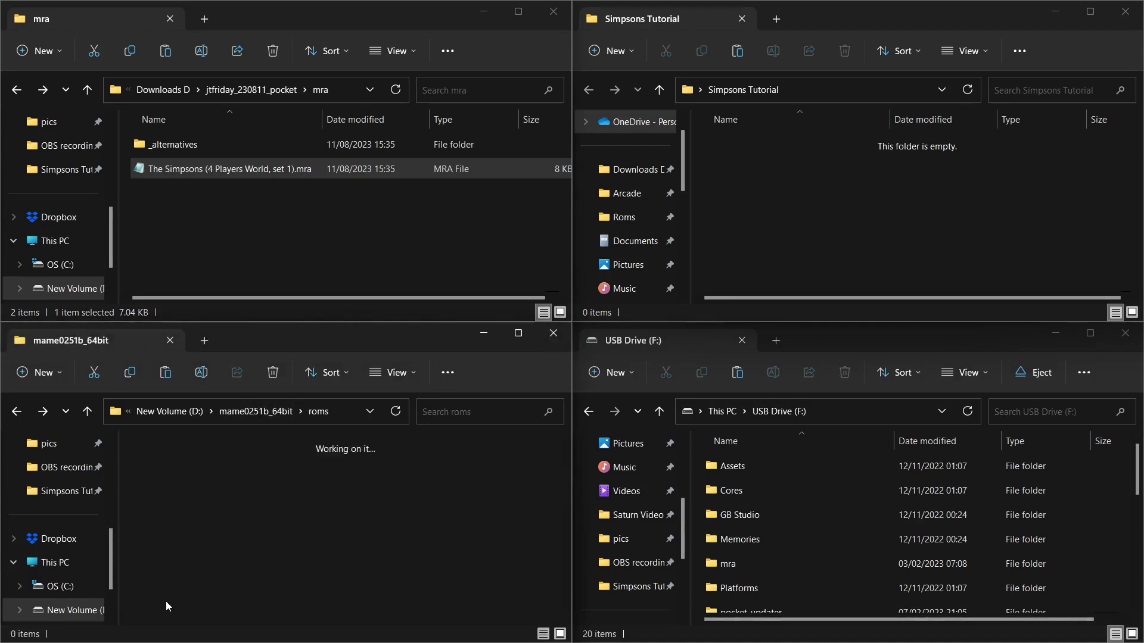
left_click(191, 542)
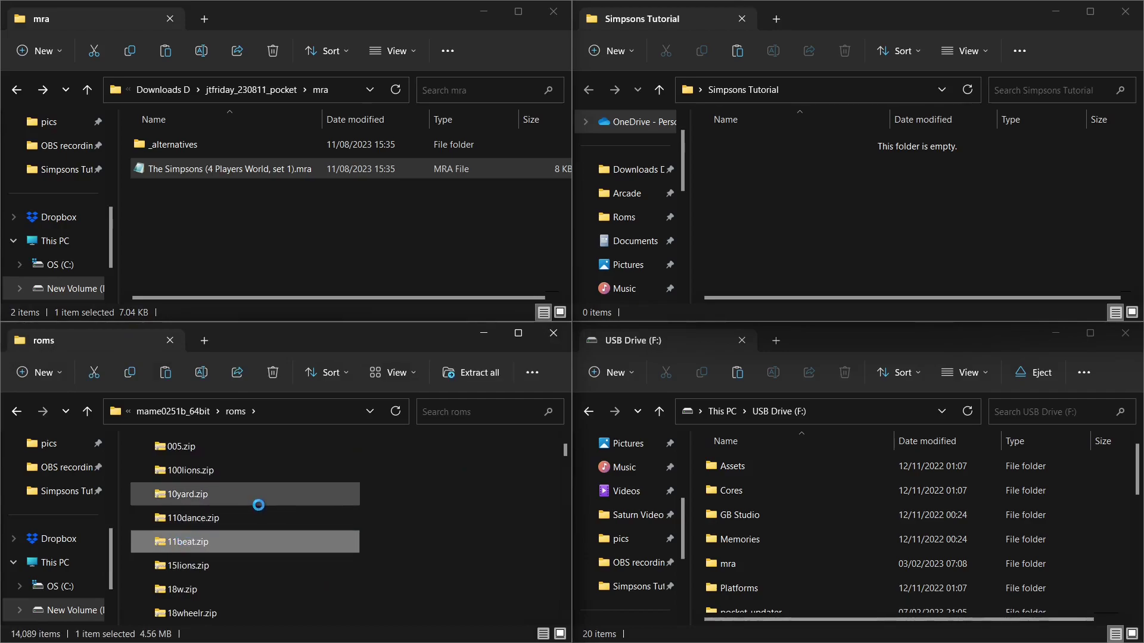
scroll(259, 498, "down", 6)
left_click(204, 512)
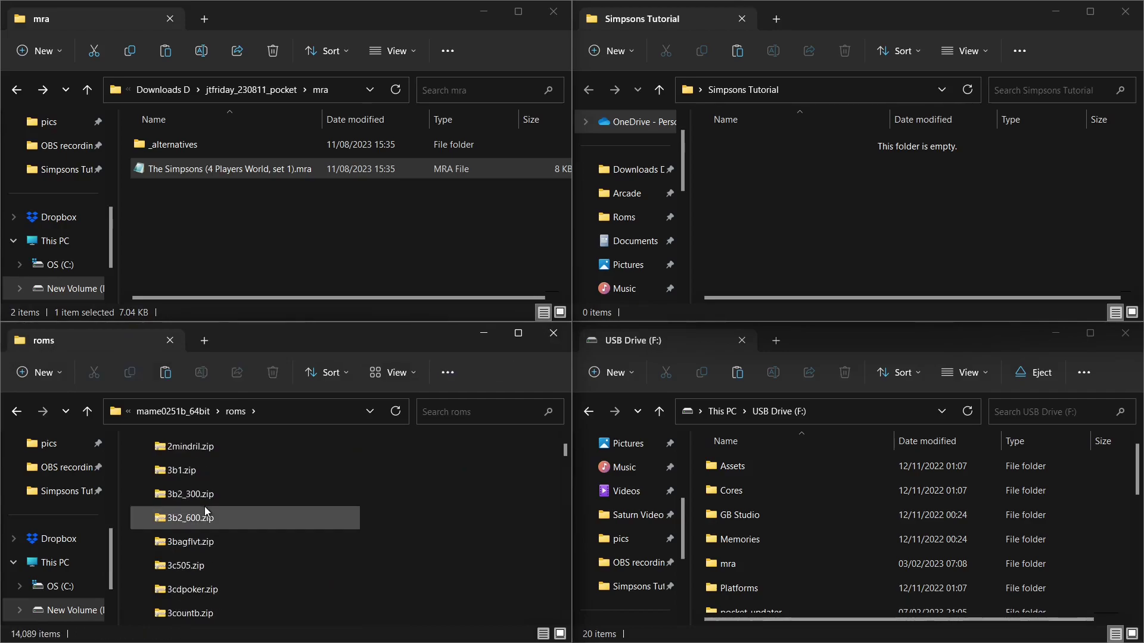
type("simp")
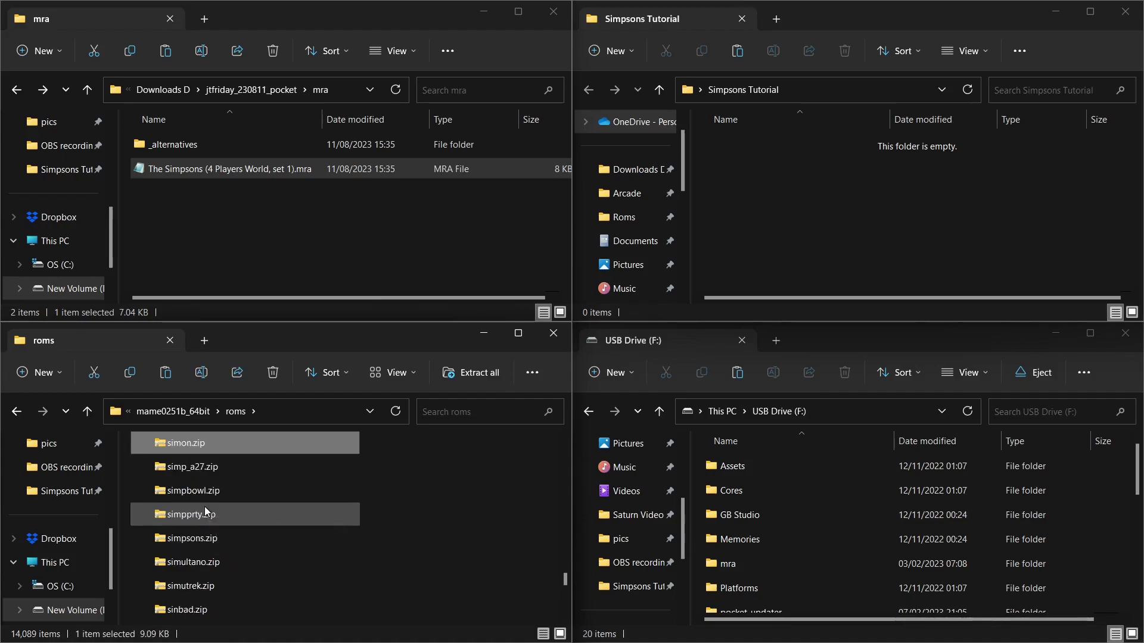
type("s")
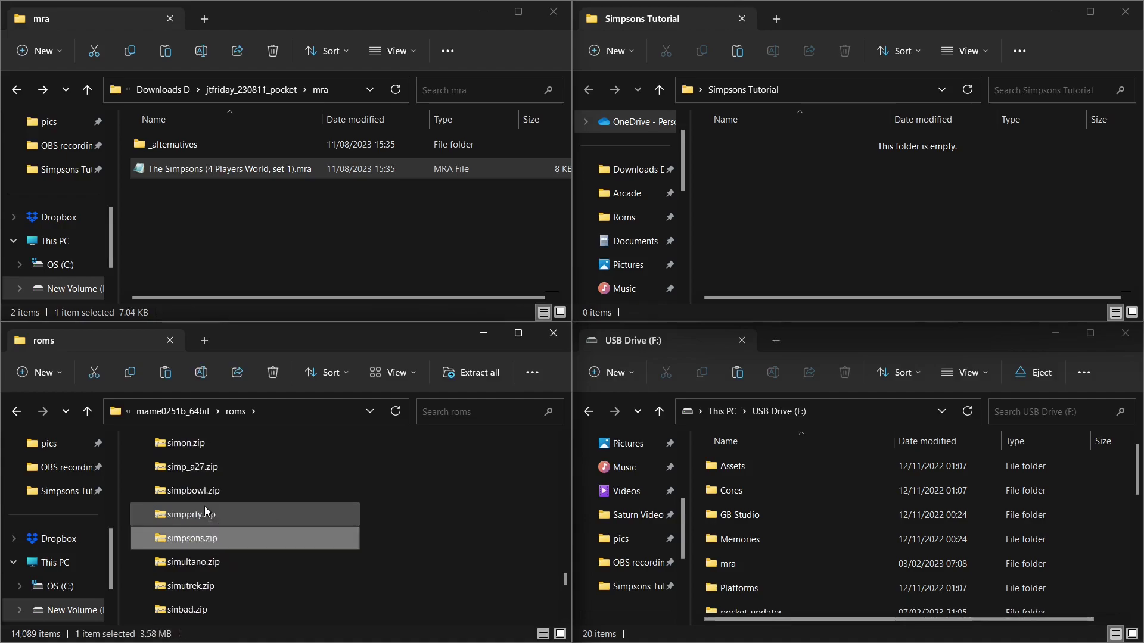
right_click(193, 541)
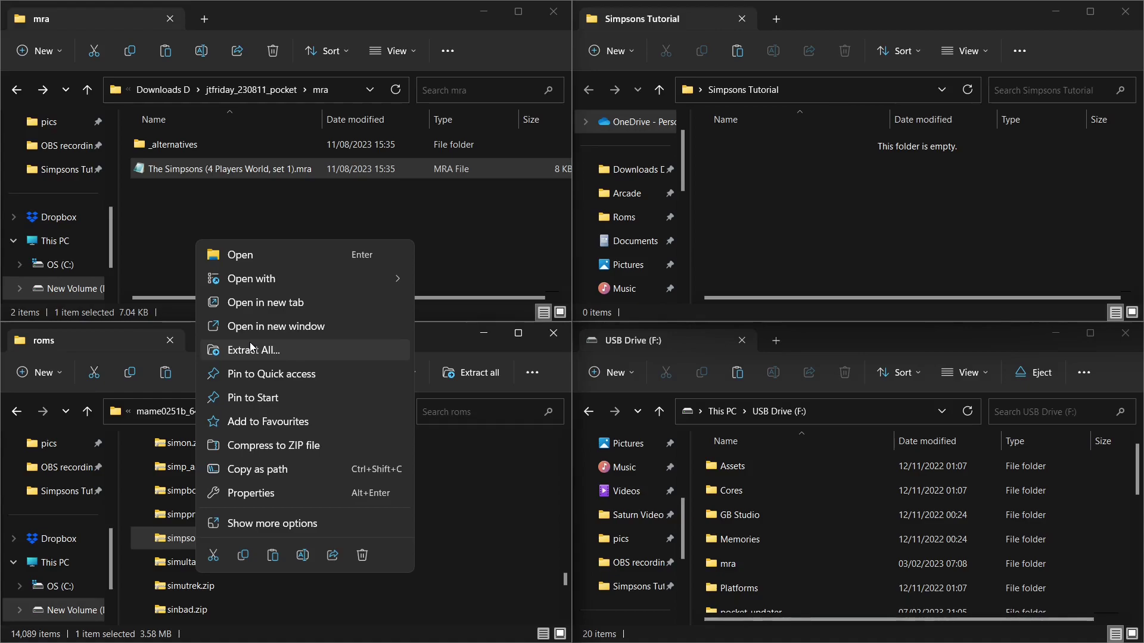
left_click(242, 556)
Step: Paste simpsons.zip and the World set 1 .mra into Simpsons Tutorial, then go back to Downloads D
right_click(768, 173)
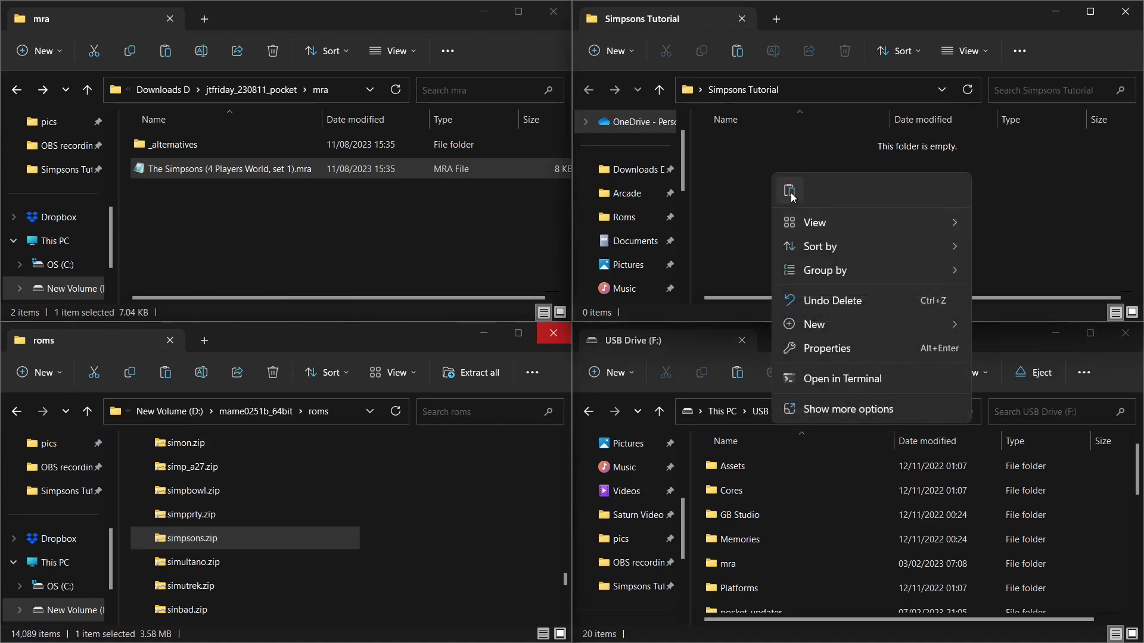
left_click(790, 190)
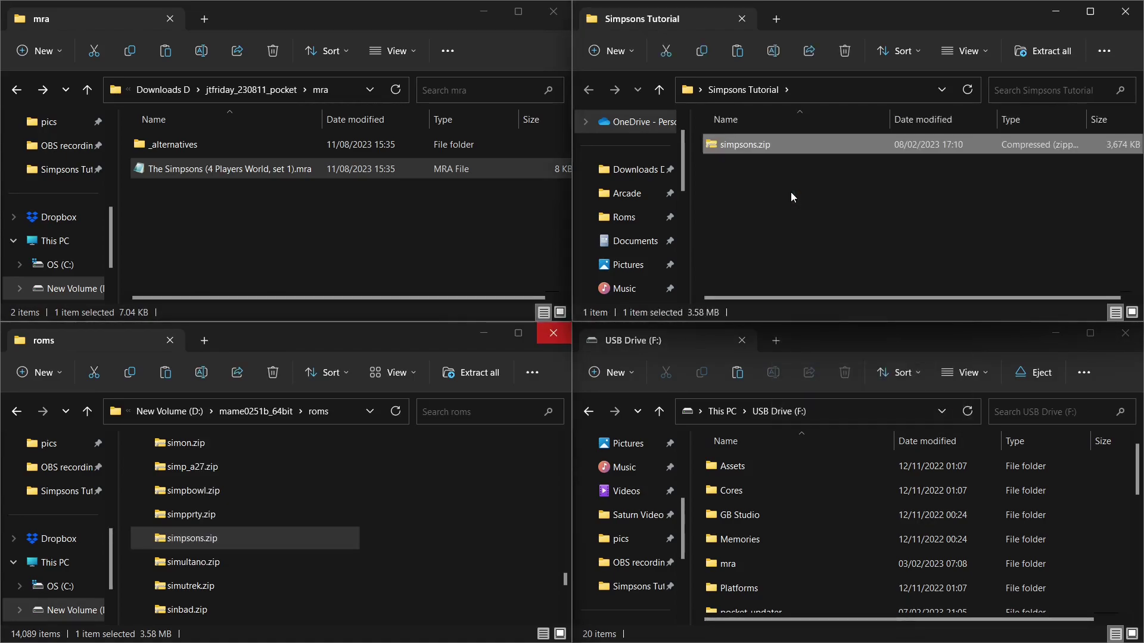
right_click(231, 170)
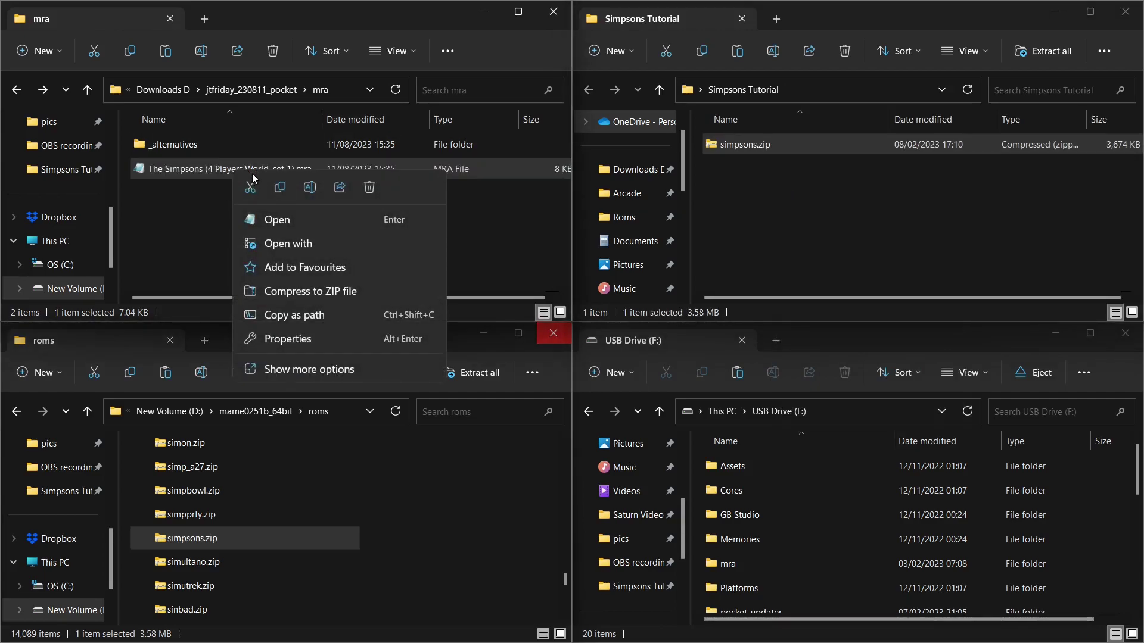
left_click(284, 190)
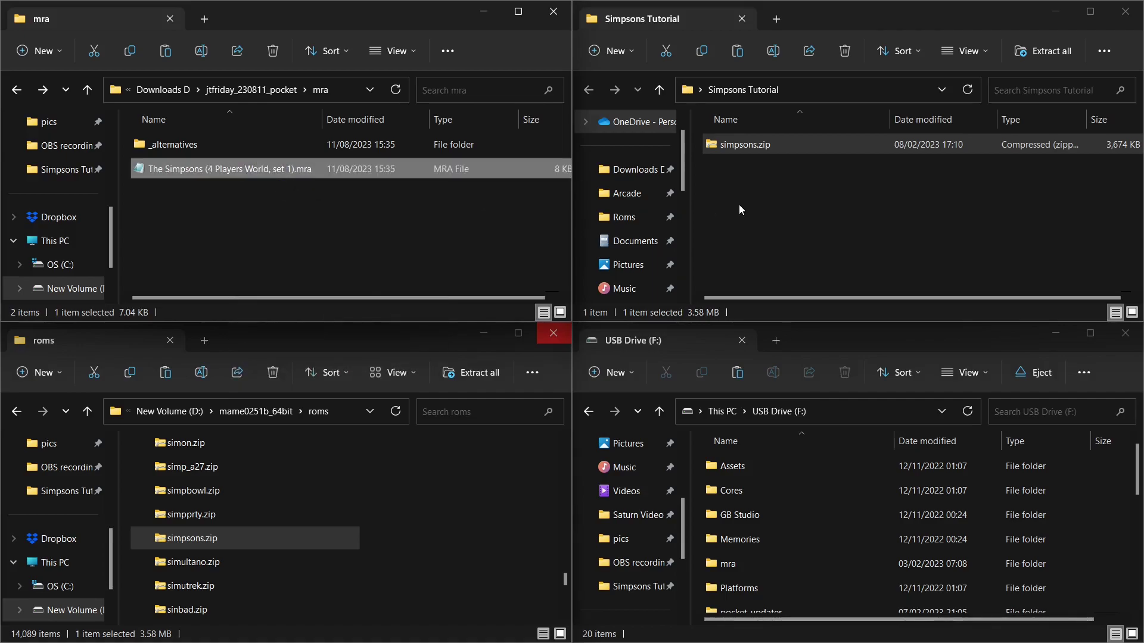
right_click(739, 205)
left_click(760, 223)
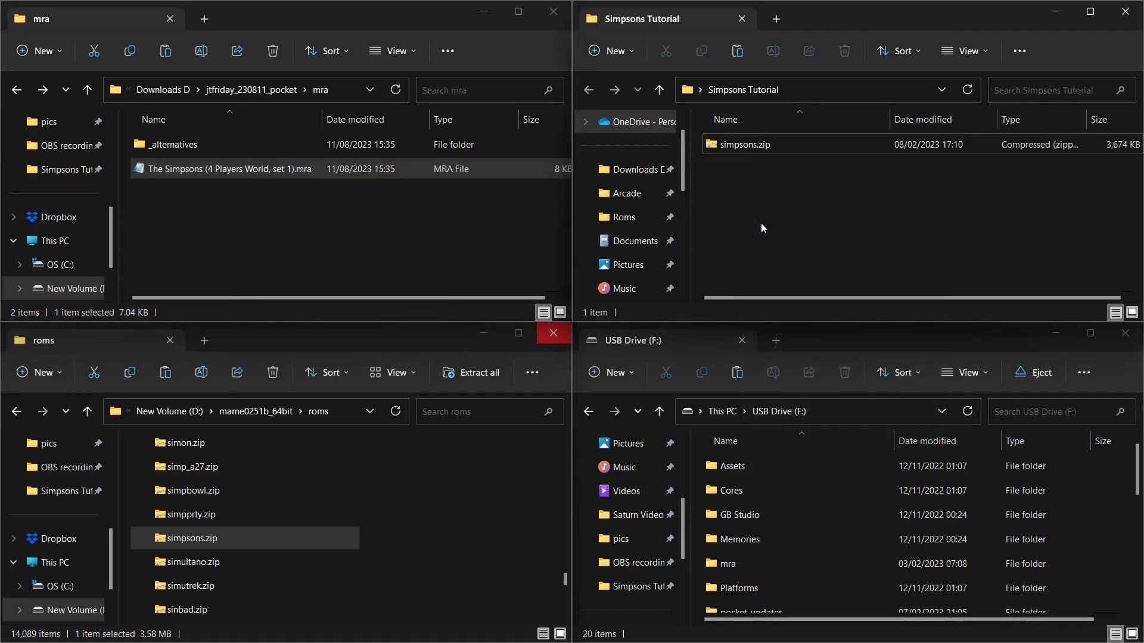
left_click(16, 90)
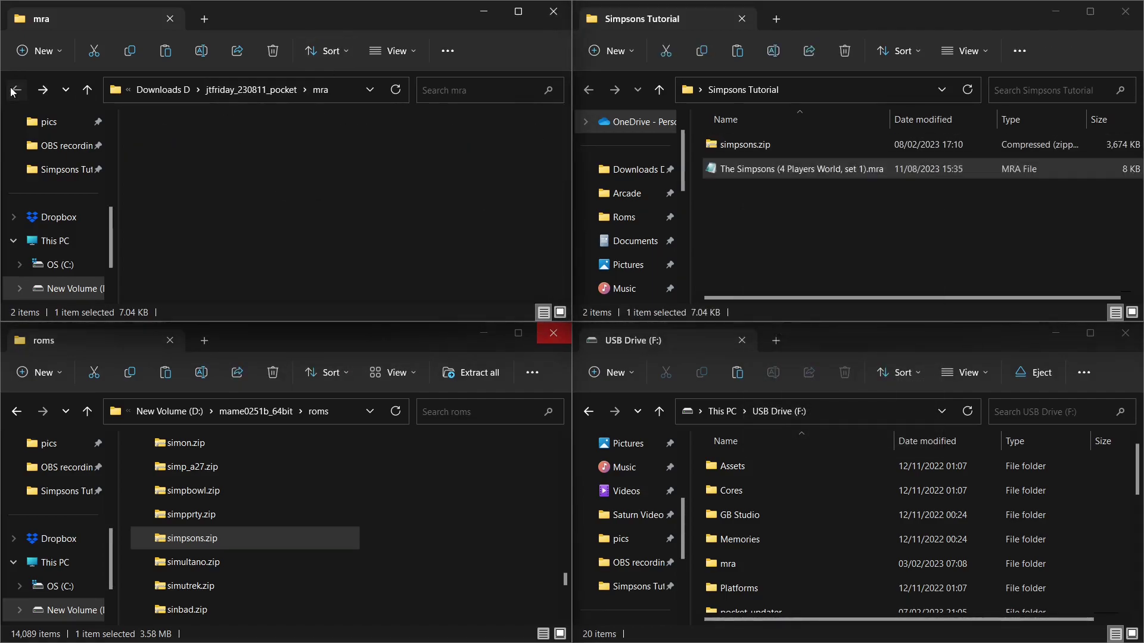
left_click(16, 89)
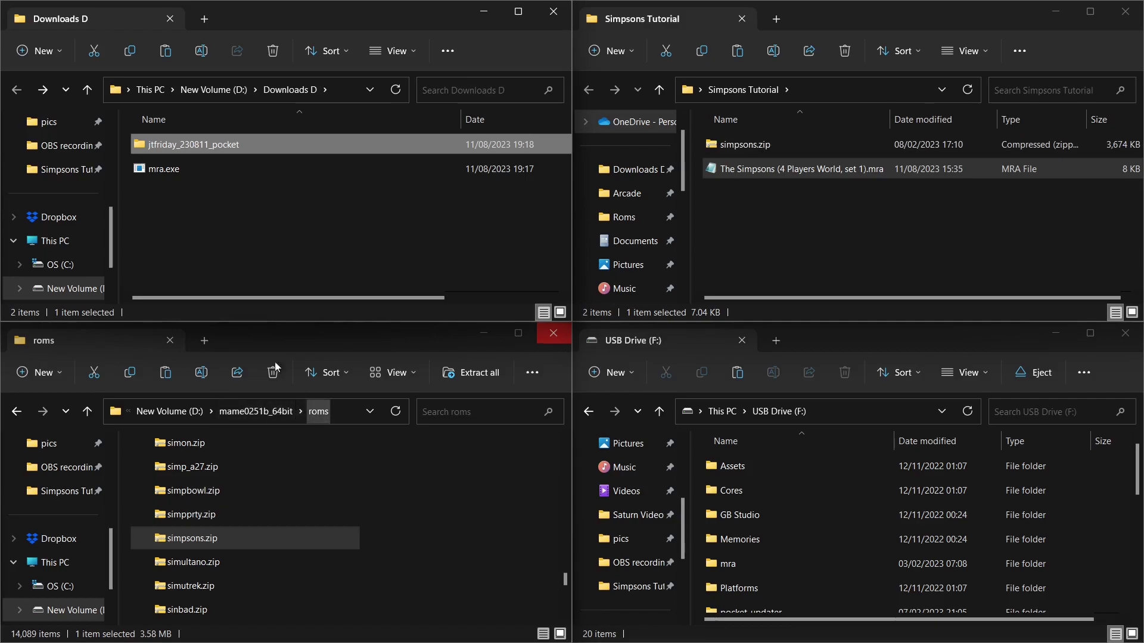
Step: Copy mra.exe from Downloads D and paste it into the Simpsons Tutorial folder
right_click(162, 169)
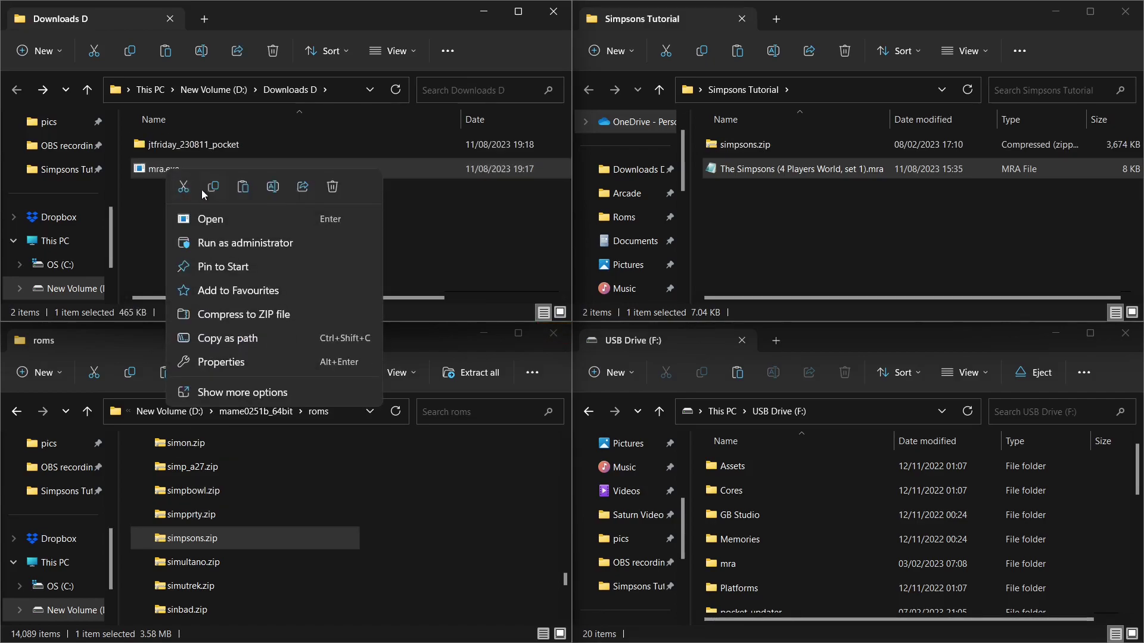
left_click(427, 192)
right_click(763, 231)
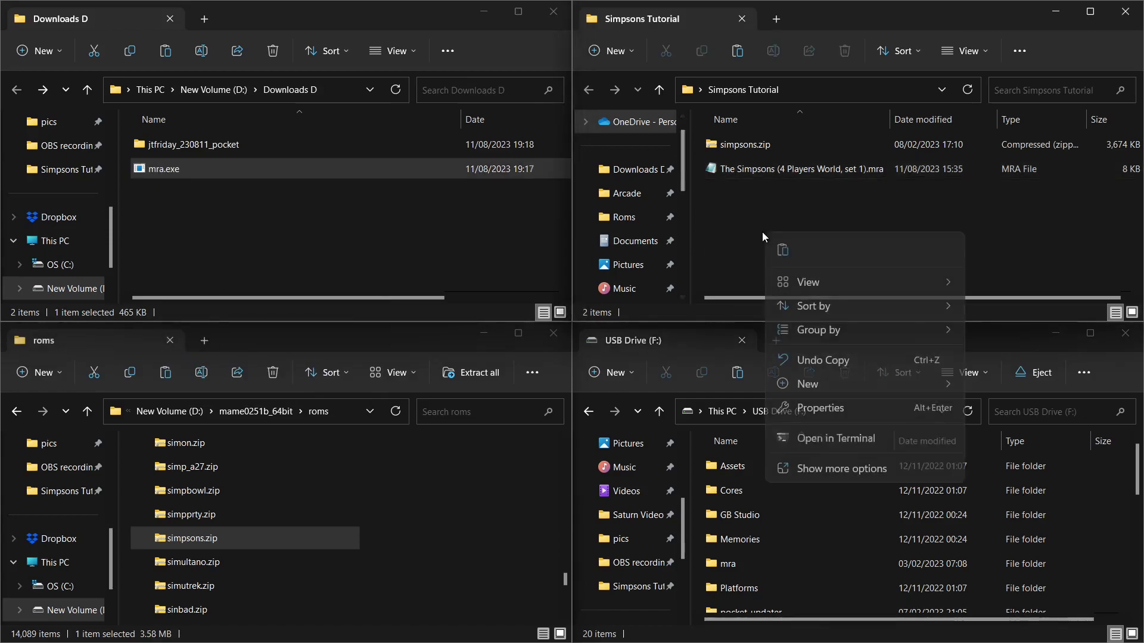
mouse_move(809, 280)
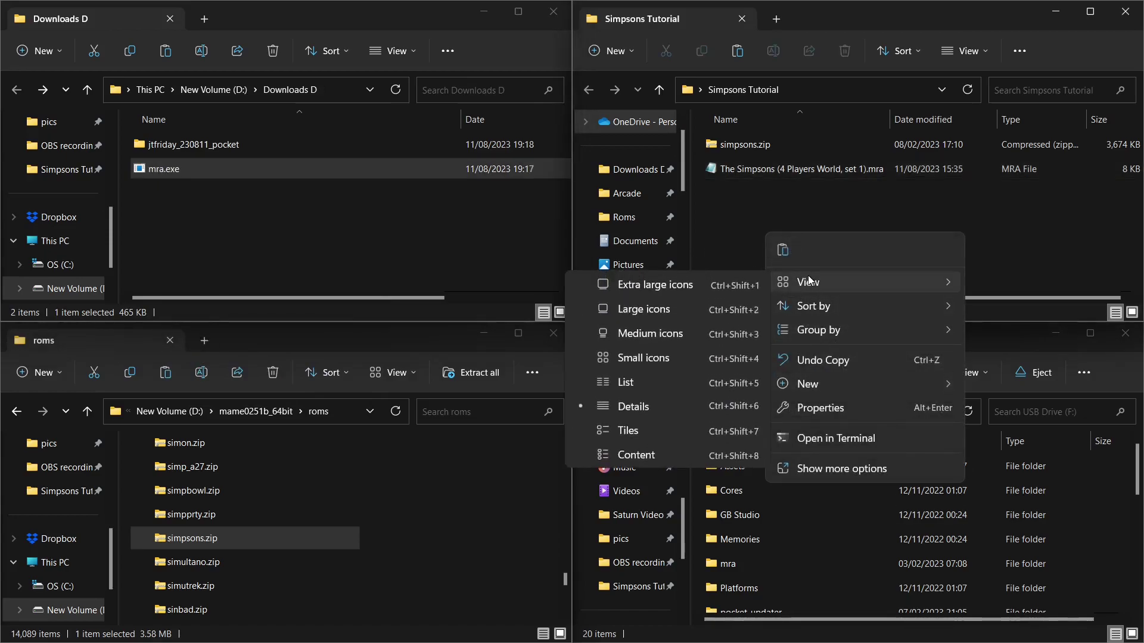
left_click(782, 249)
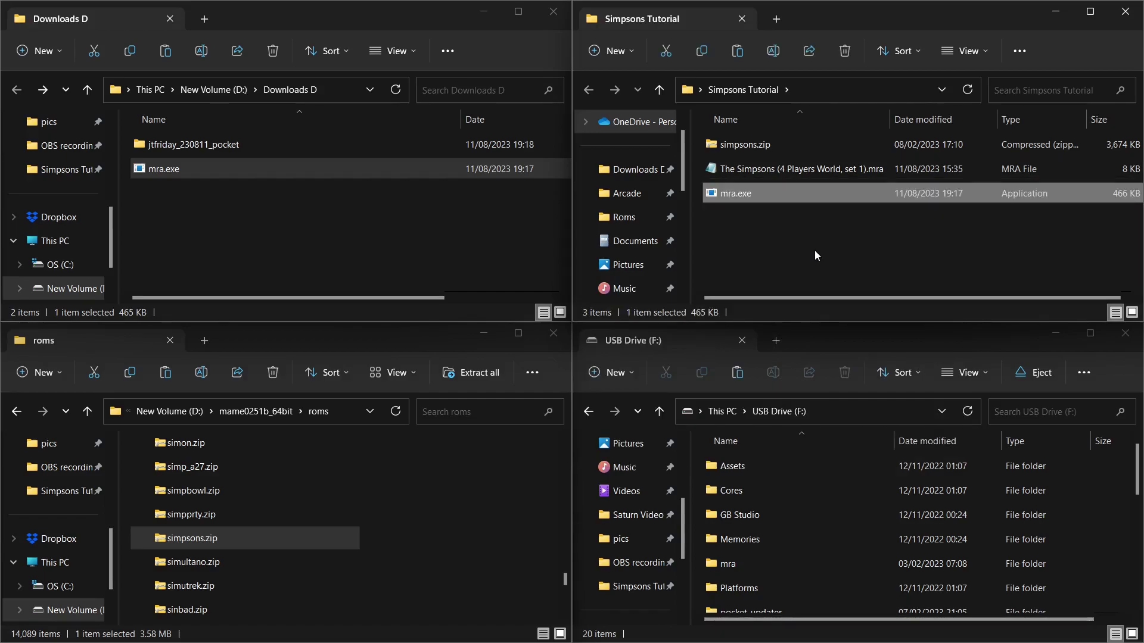
left_click(834, 237)
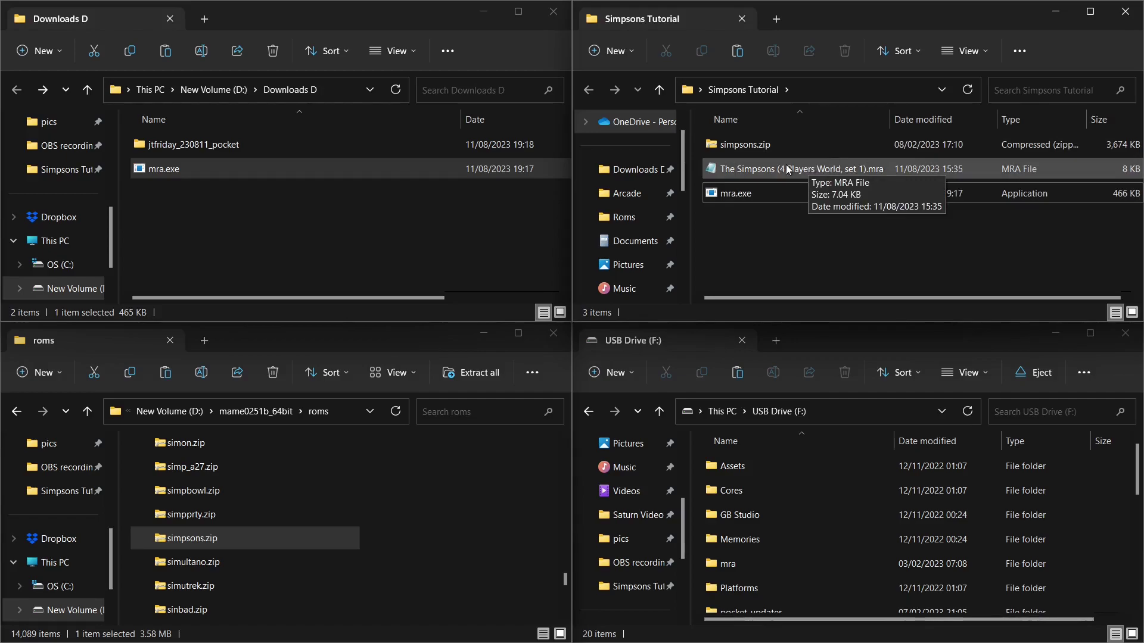
Step: Drop the Simpsons MRA onto mra.exe, allow it past SmartScreen, and select the new simpsons.rom
left_click_drag(787, 170, 737, 195)
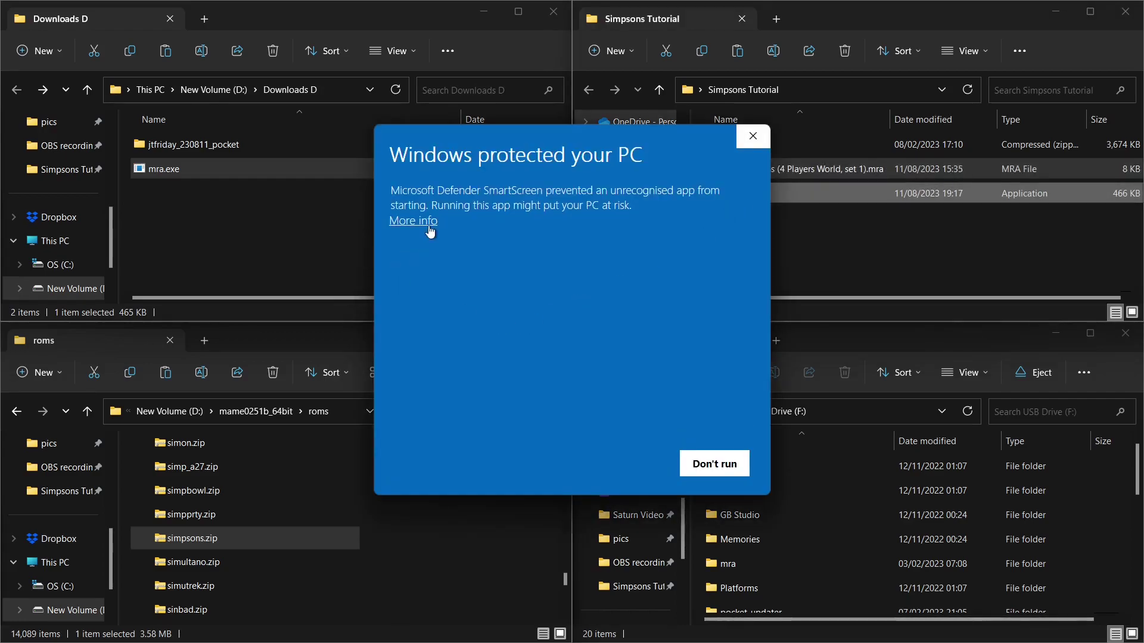
left_click(419, 229)
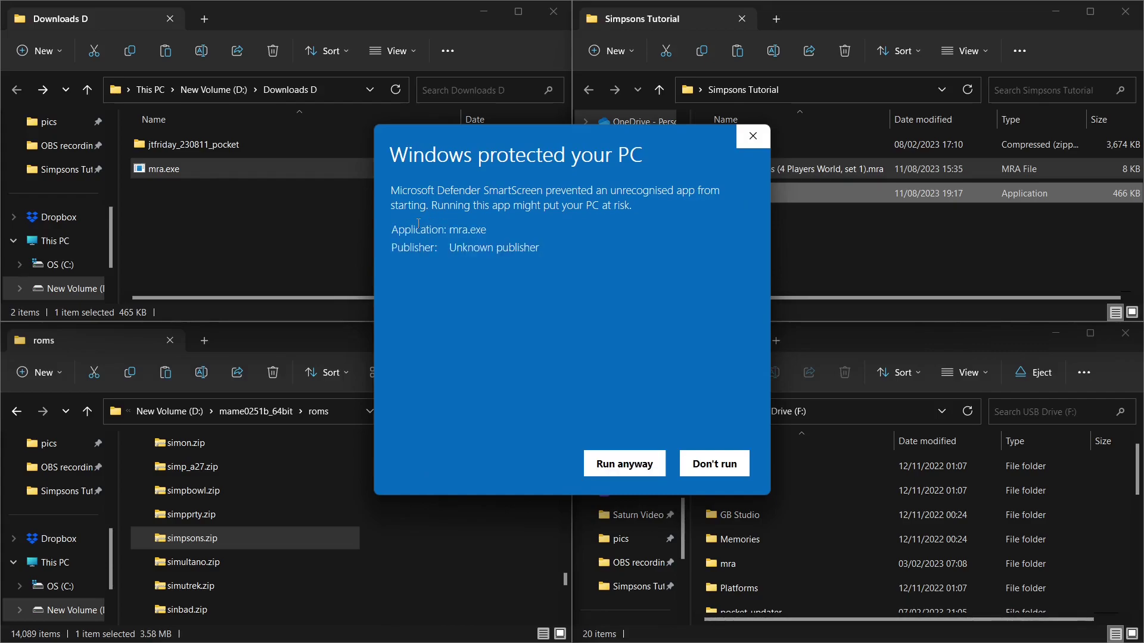
left_click(641, 464)
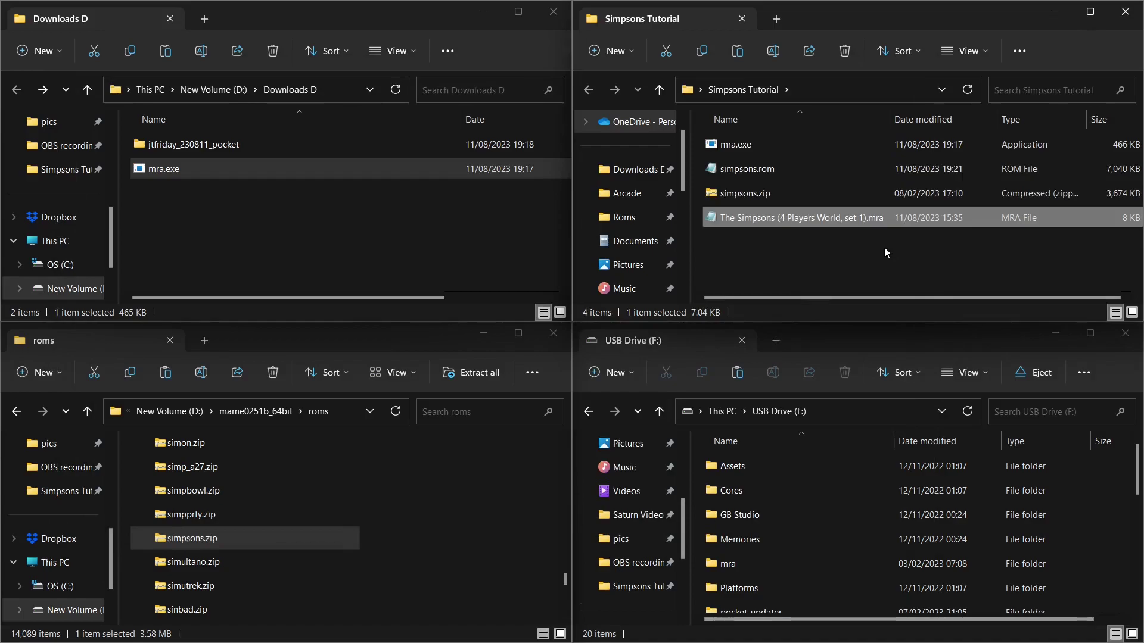
left_click(771, 168)
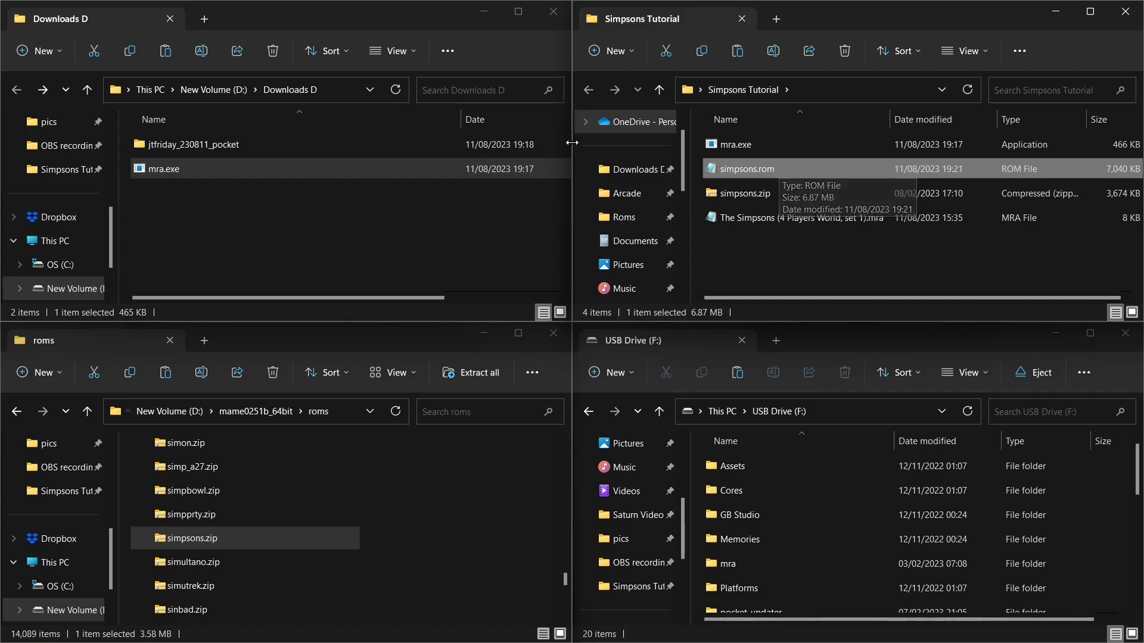
Step: Browse jtfriday_230811_pocket > mra > _alternatives > _The Simpsons, then step back up to mra
double_click(159, 146)
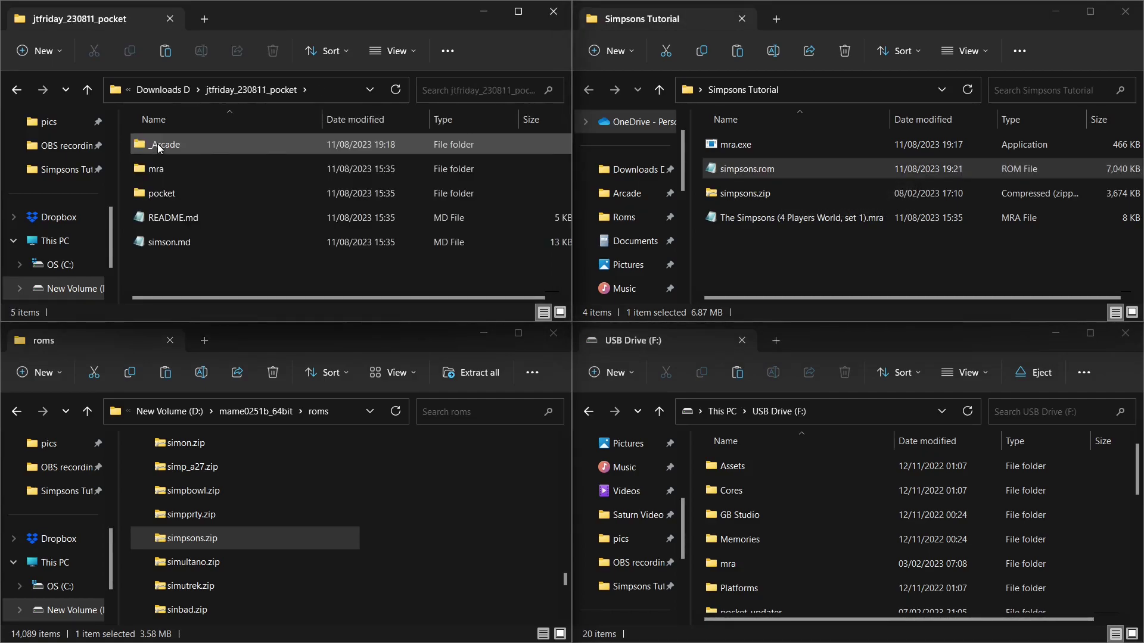
left_click(159, 171)
double_click(159, 170)
double_click(191, 146)
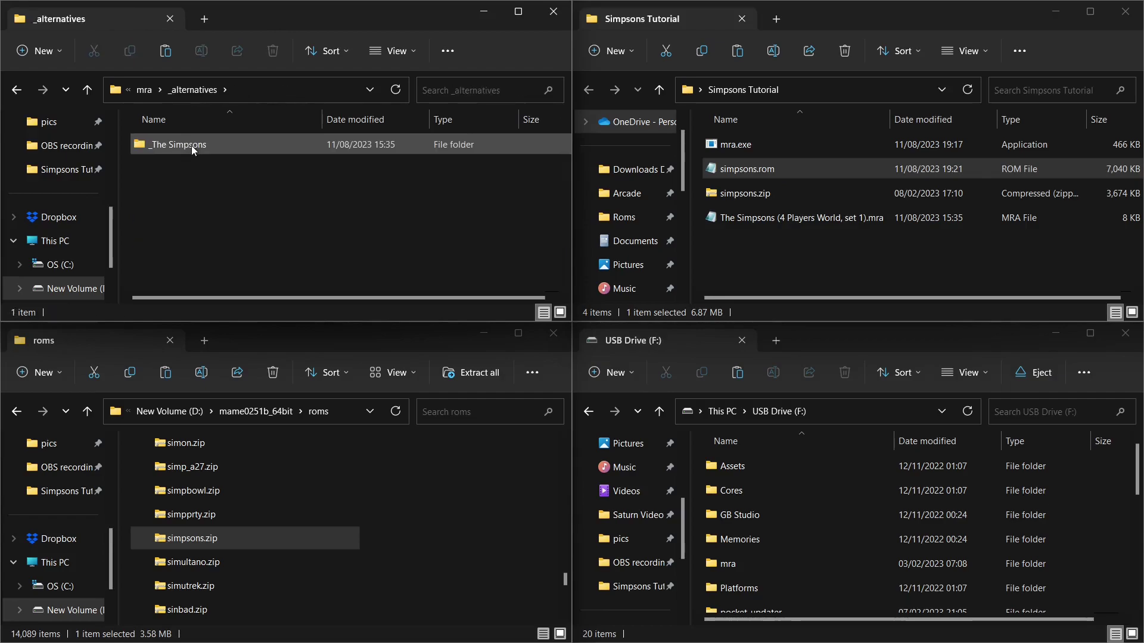
double_click(191, 145)
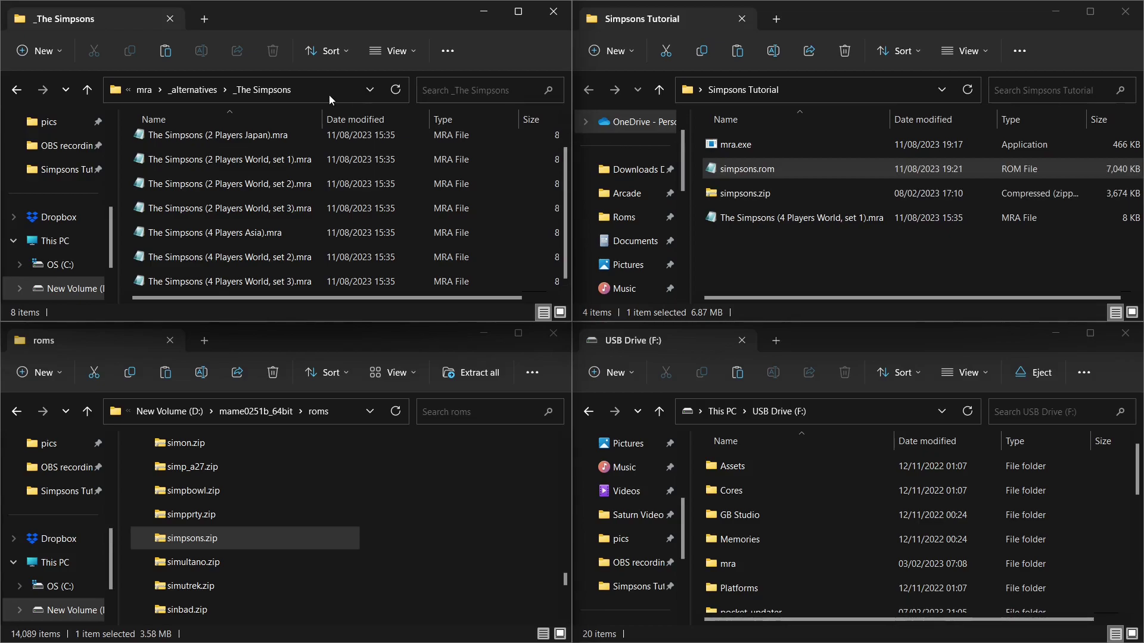
left_click(16, 91)
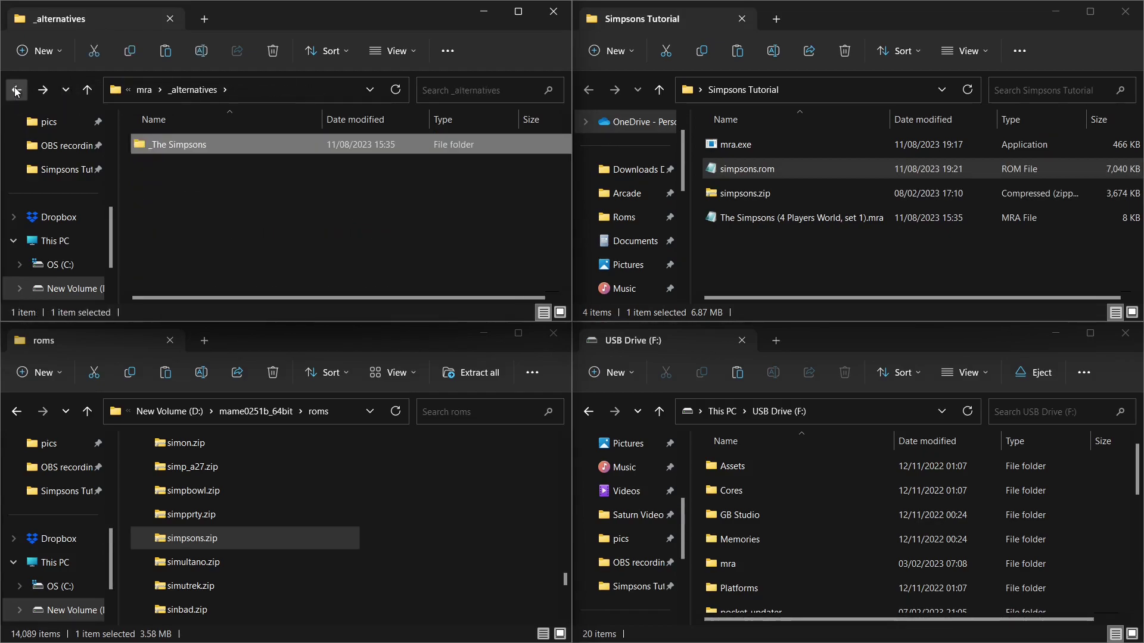
left_click(16, 90)
Step: Go back to Downloads D and open the jtfriday_230811_pocket > pocket folder
left_click(16, 90)
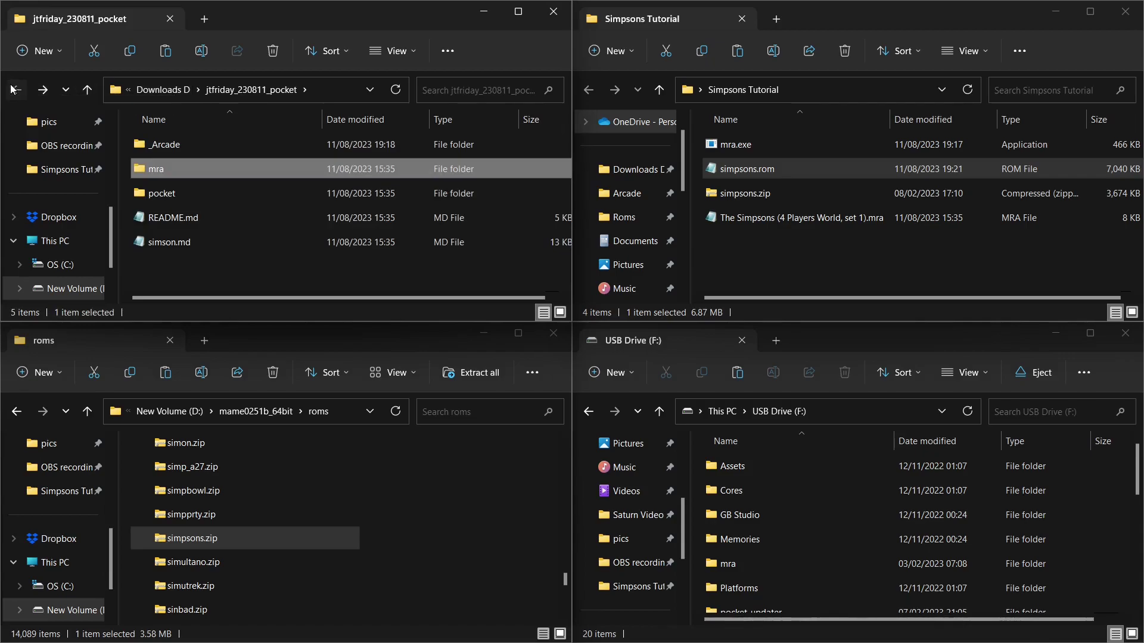
left_click(13, 89)
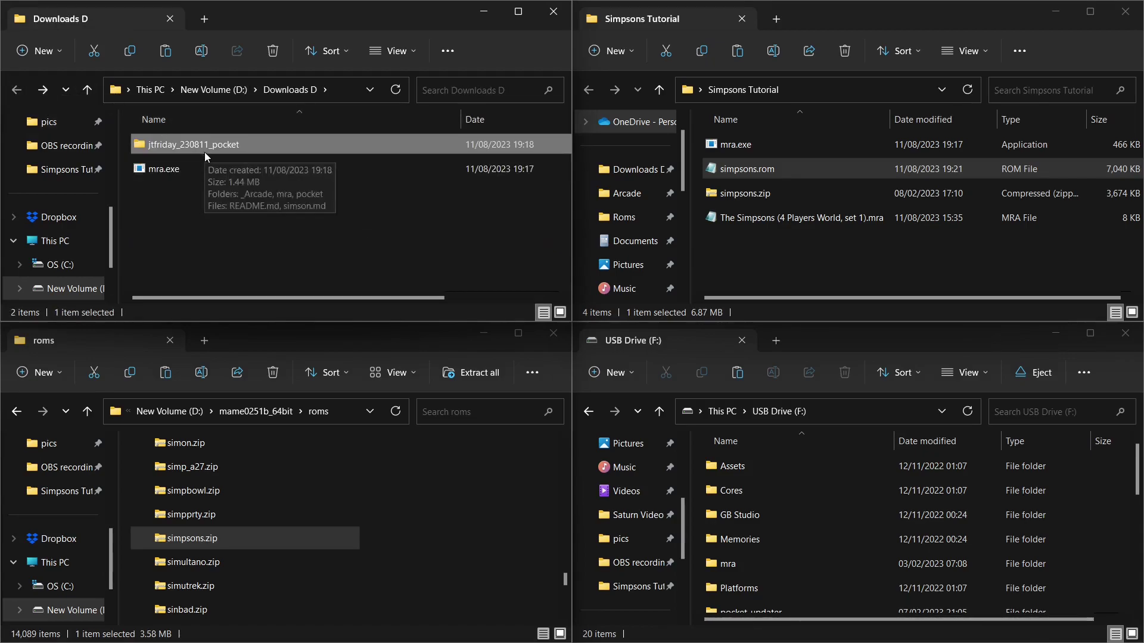
double_click(172, 145)
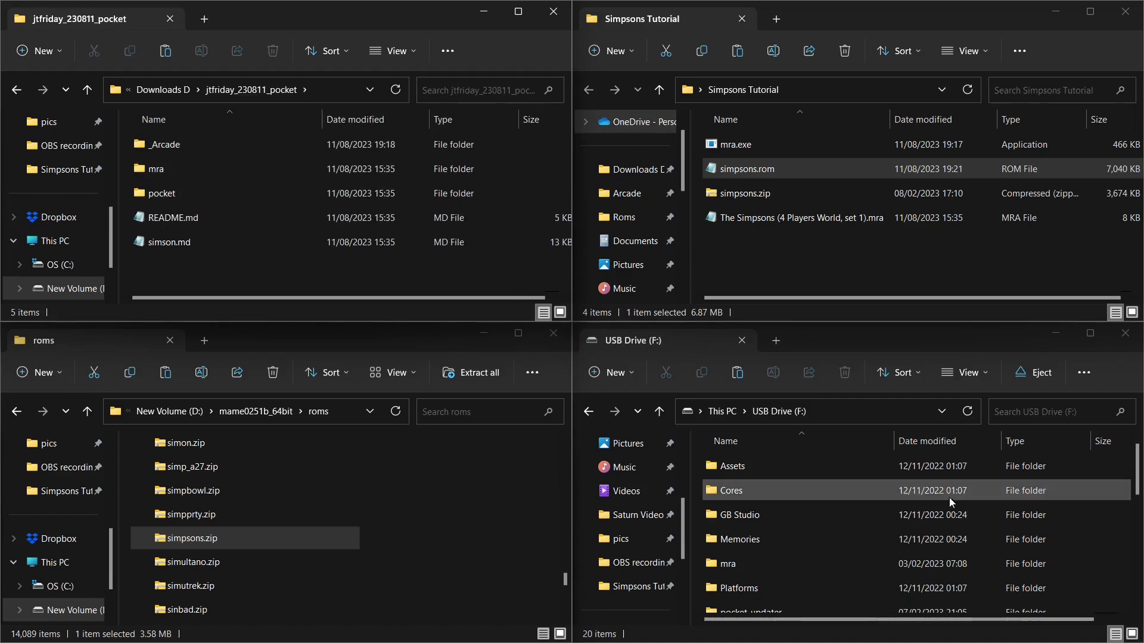
double_click(162, 195)
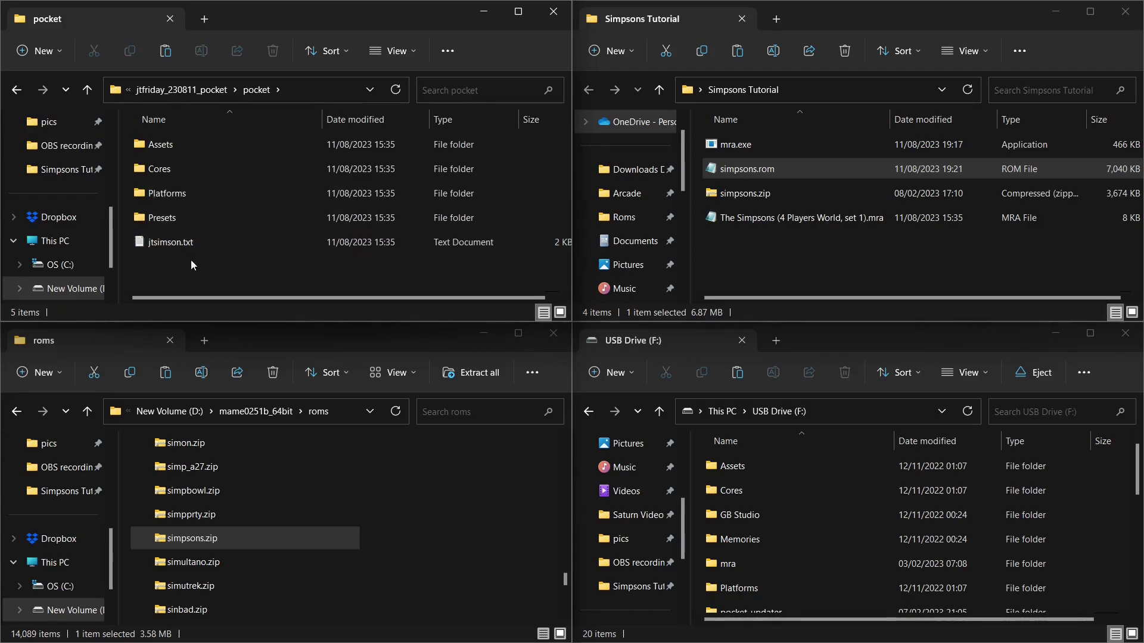
left_click_drag(282, 270, 158, 143)
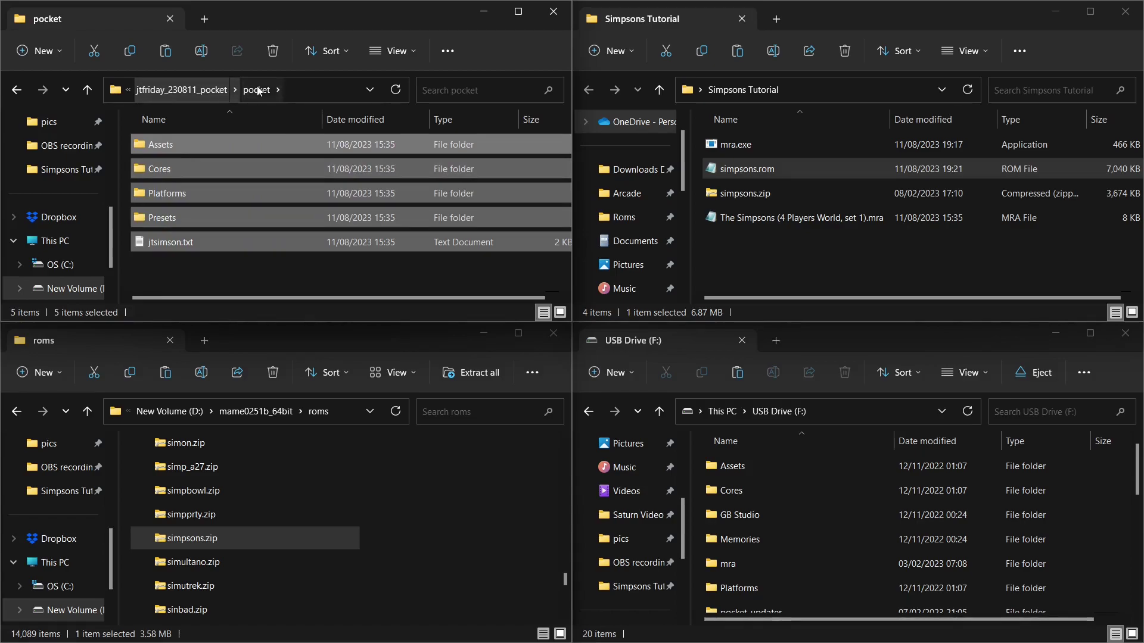
right_click(159, 145)
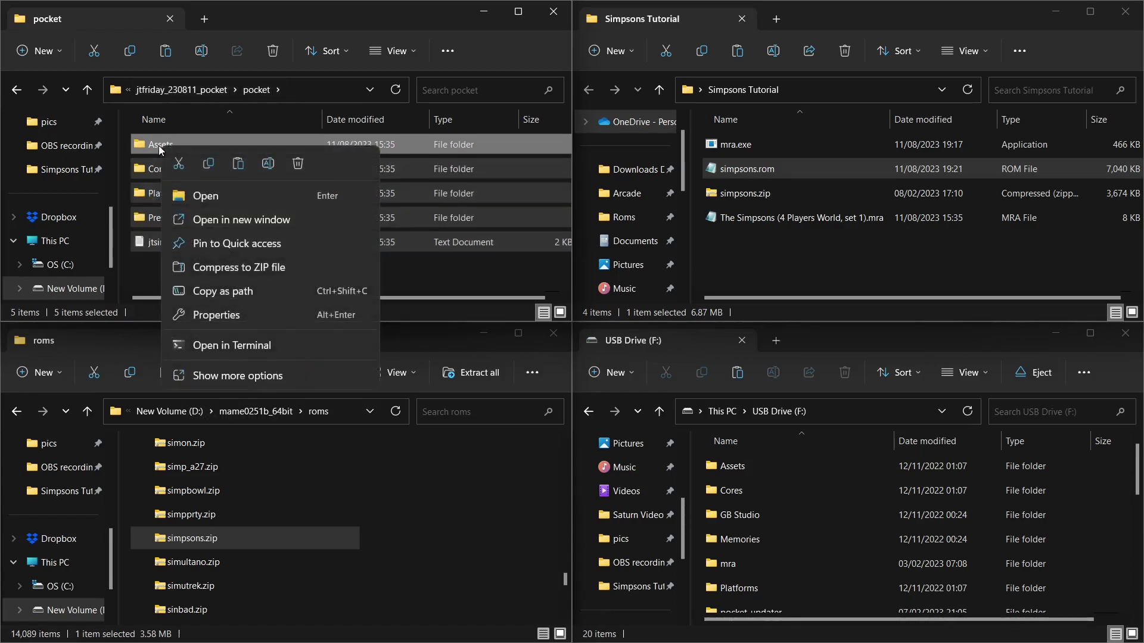
left_click(209, 164)
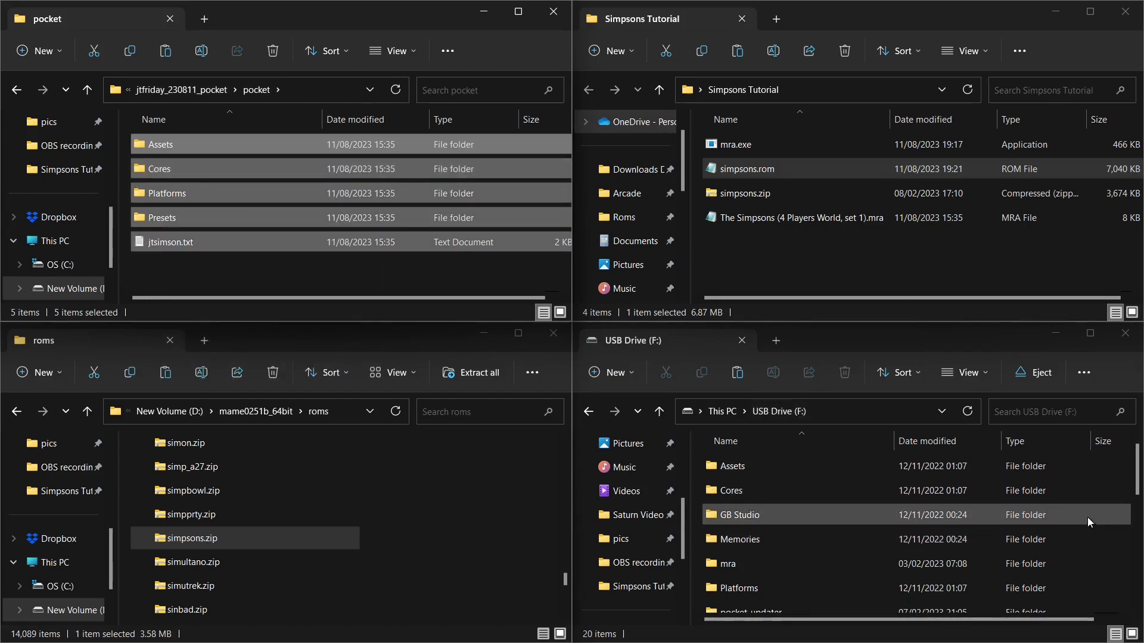
scroll(1084, 516, "down", 5)
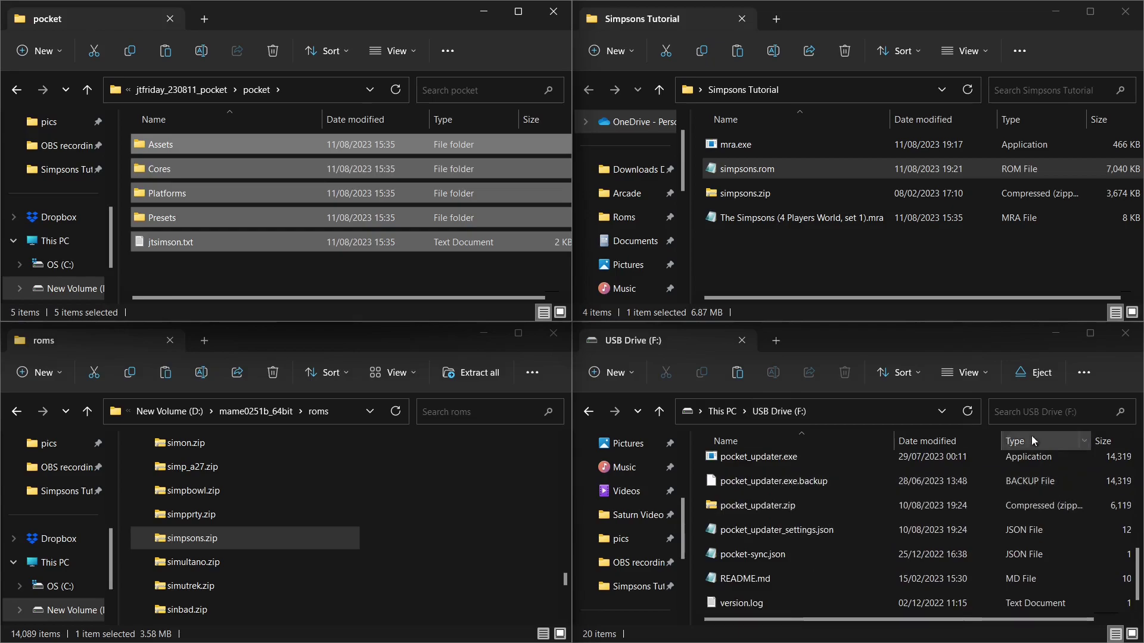